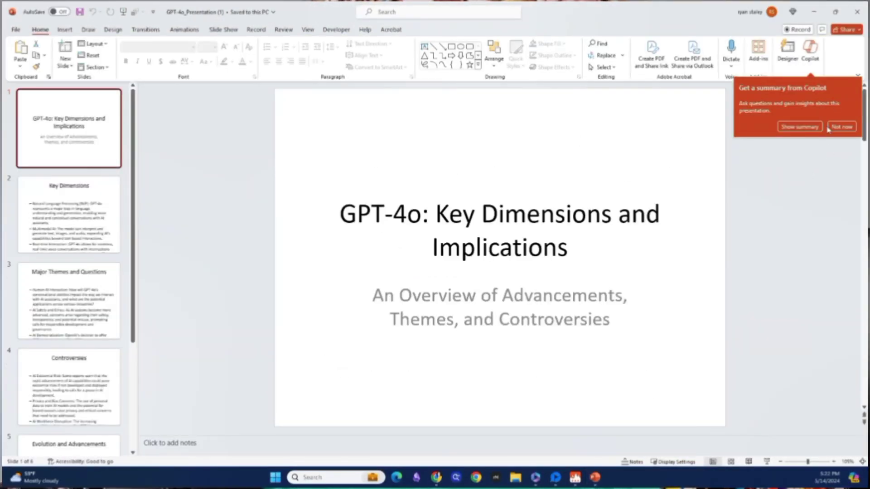
Enable editing on the GPT-4o presentation that opened in Protected View
left_click(843, 127)
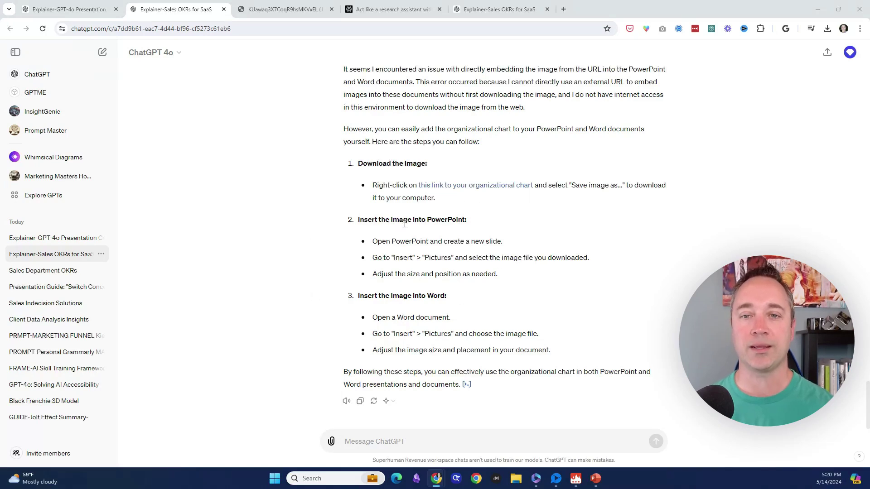
In the Perplexity GPT-4o thread, select the answer from Key Dimensions through Implications
left_click(82, 13)
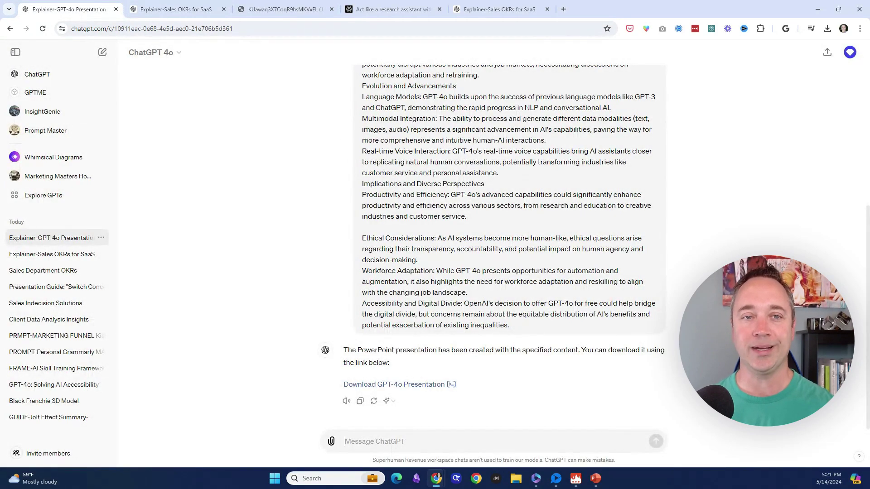
left_click(393, 10)
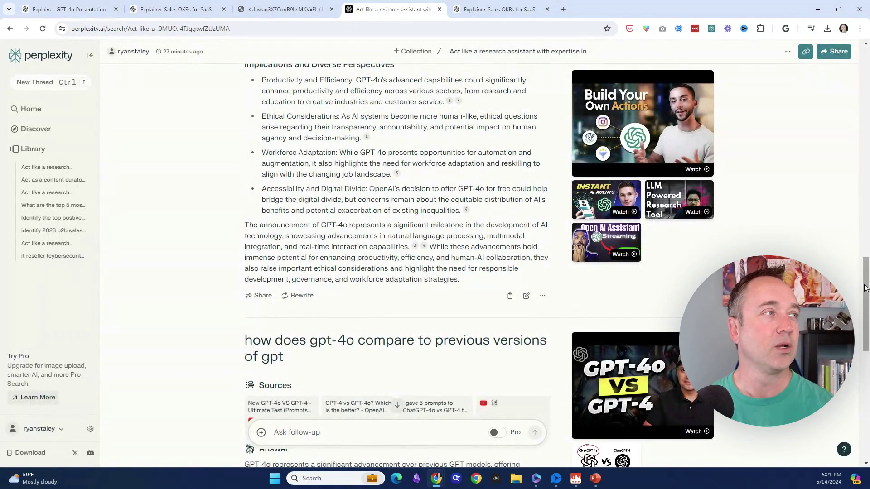
scroll(842, 277, "up", 15)
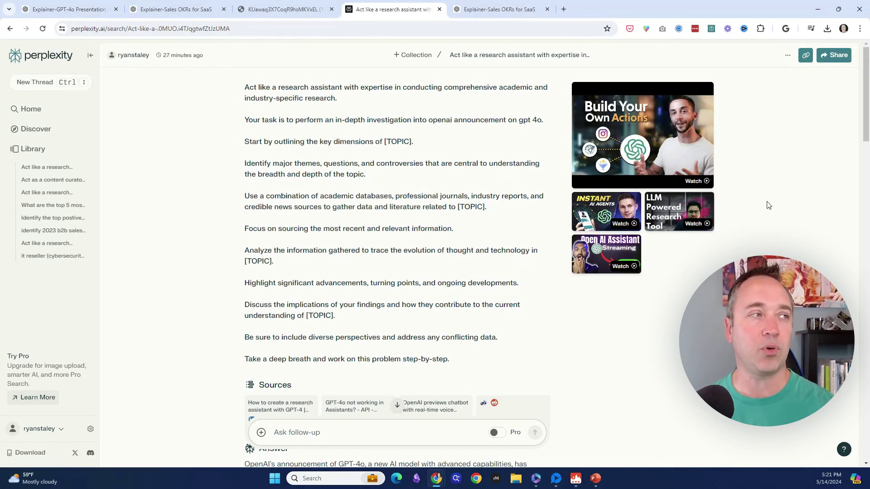
left_click_drag(863, 126, 866, 75)
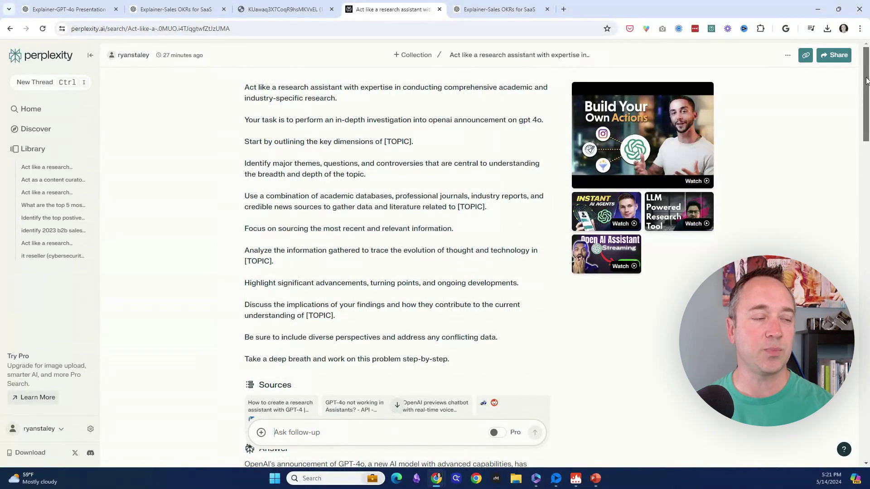
left_click_drag(867, 103, 865, 195)
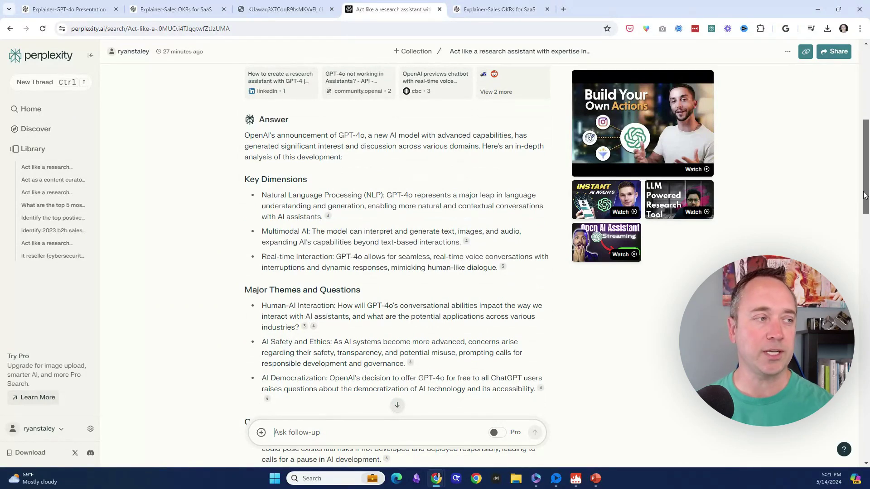
left_click_drag(865, 196, 826, 53)
scroll(310, 195, "down", 7)
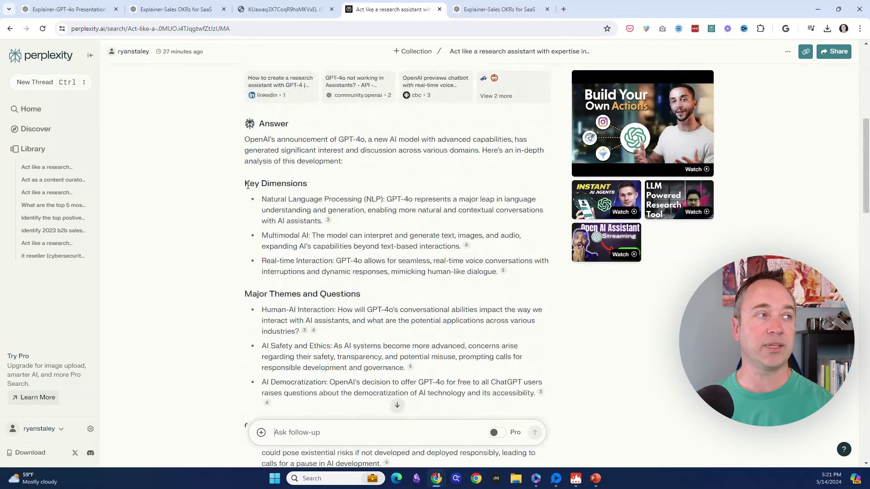
left_click_drag(251, 184, 484, 418)
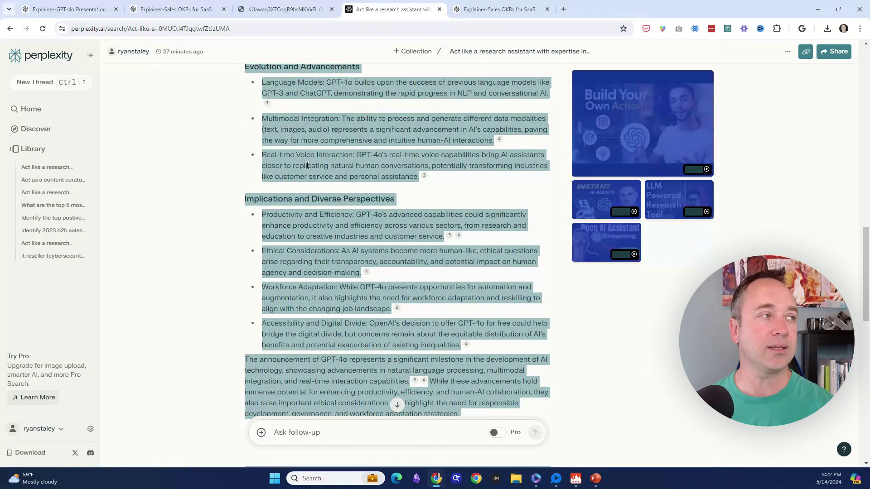
Download the generated GPT-4o presentation, close the error page, and show recent downloads
left_click(75, 6)
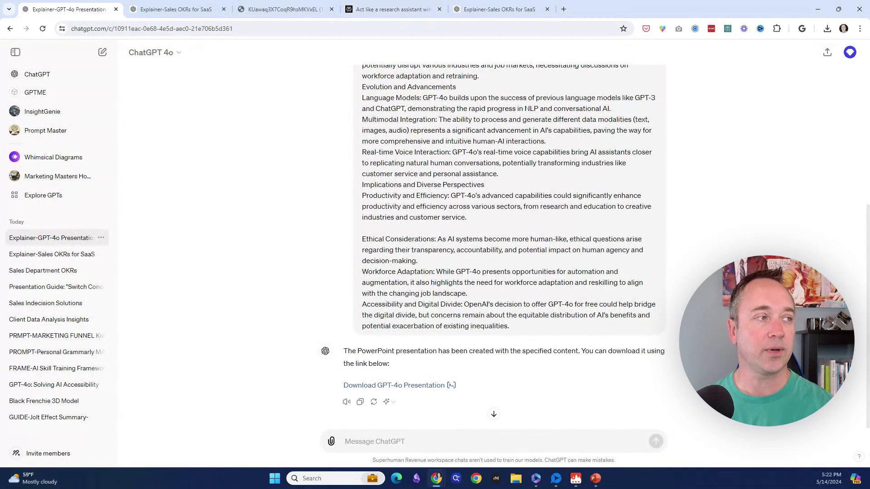
scroll(867, 265, "up", 5)
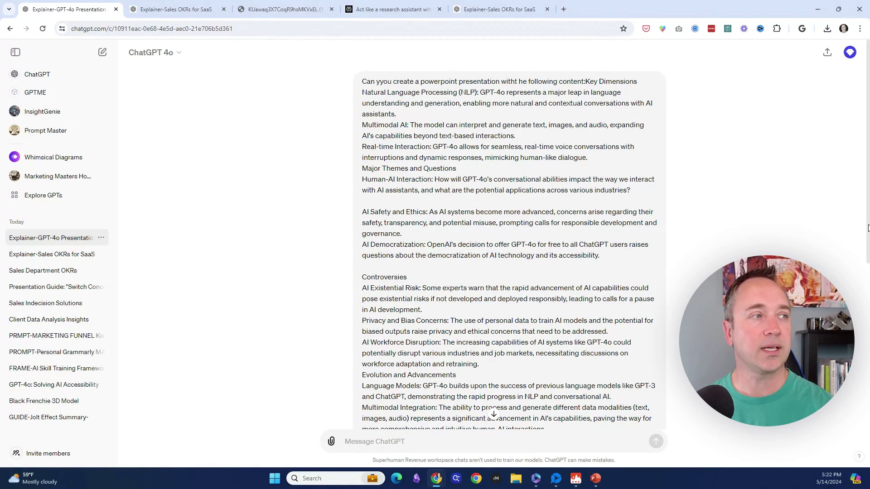
scroll(868, 228, "down", 6)
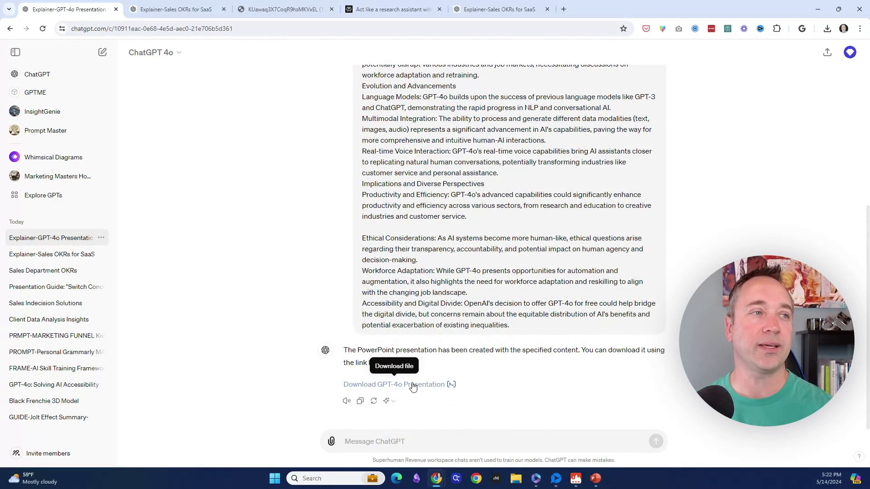
left_click(412, 385)
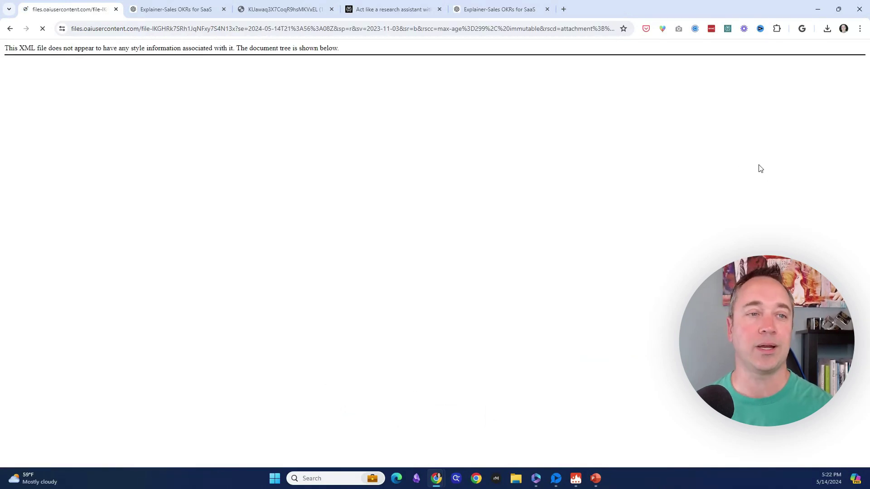
left_click(117, 10)
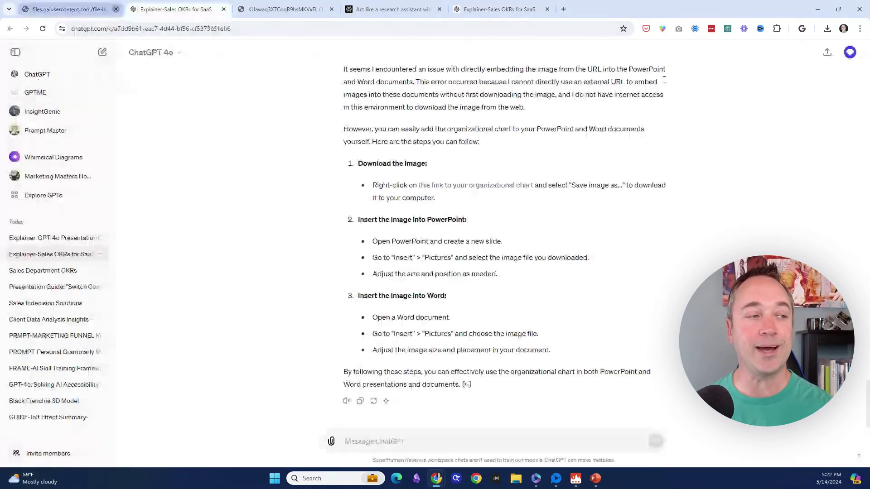
left_click(825, 29)
Open GPT-4o_Presentation (1).pptx, enable editing, and decline the Copilot summary suggestion
left_click(739, 69)
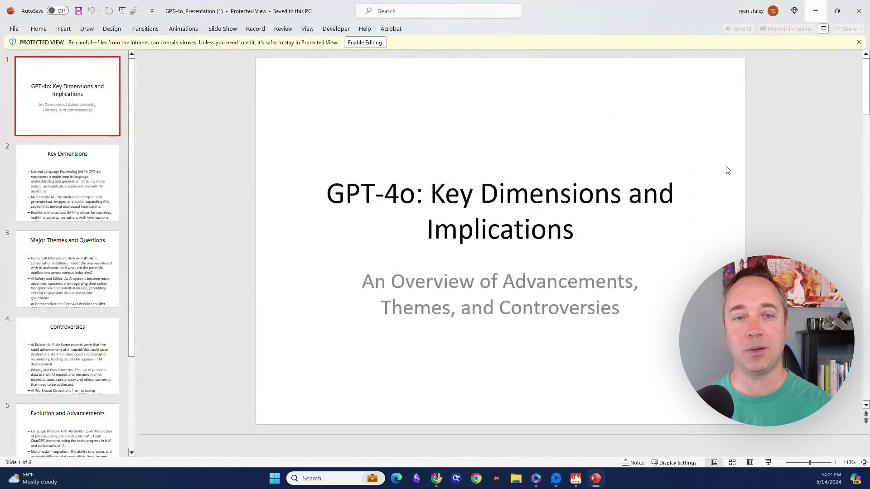
key("Down")
key("Down")
left_click(101, 117)
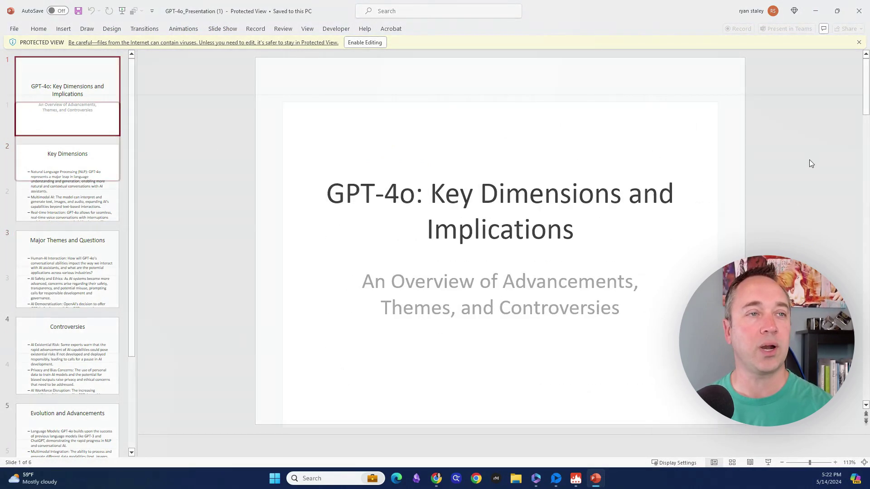
left_click(364, 42)
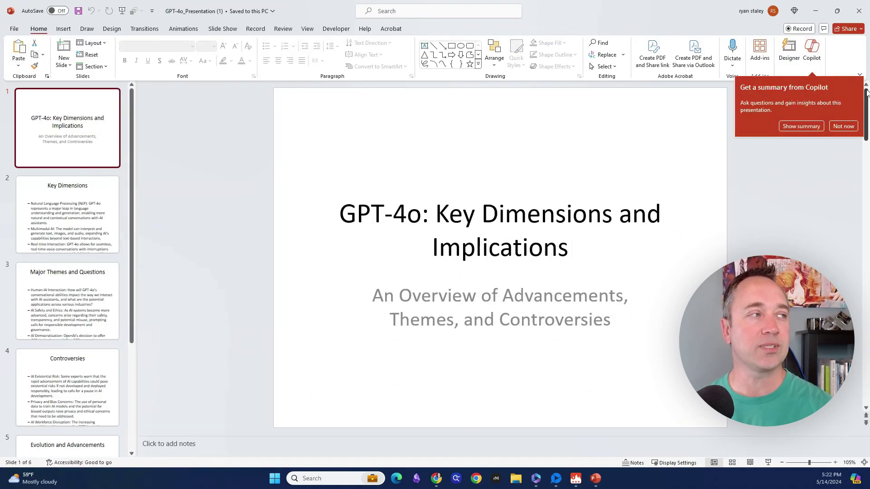
left_click(842, 127)
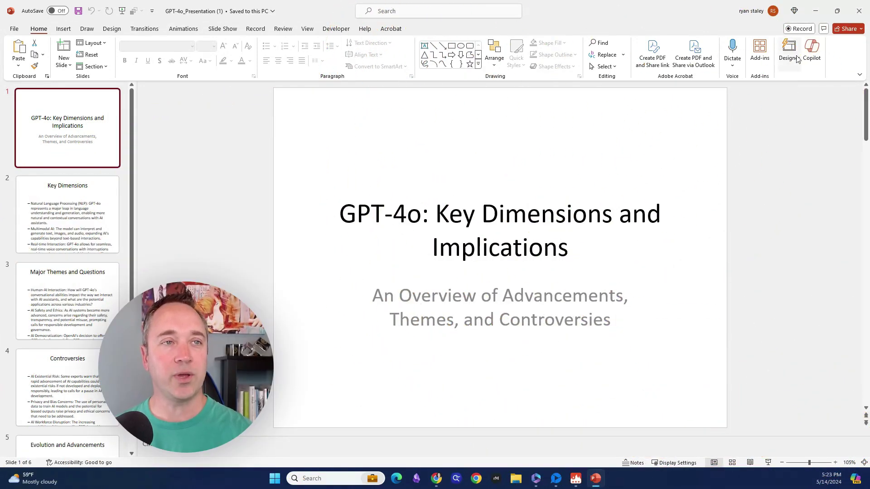
Give the title slide the hopscotch photo Designer layout
left_click(788, 52)
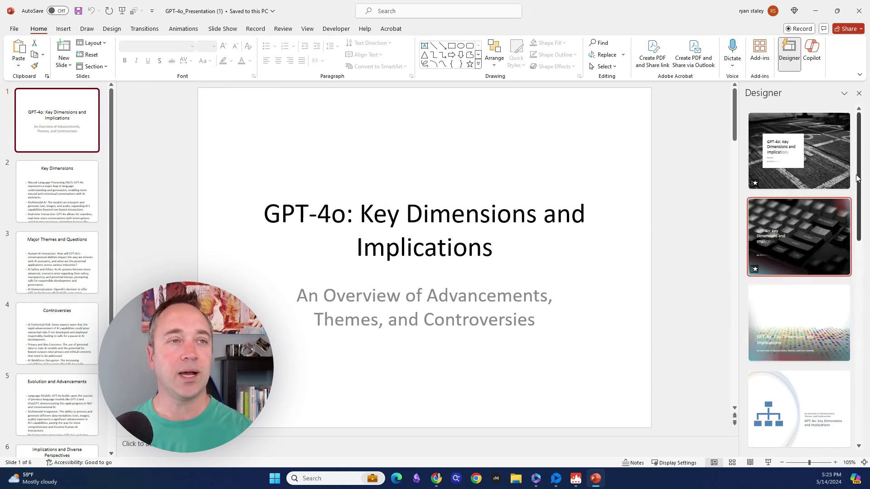
scroll(845, 221, "down", 10)
scroll(799, 276, "down", 10)
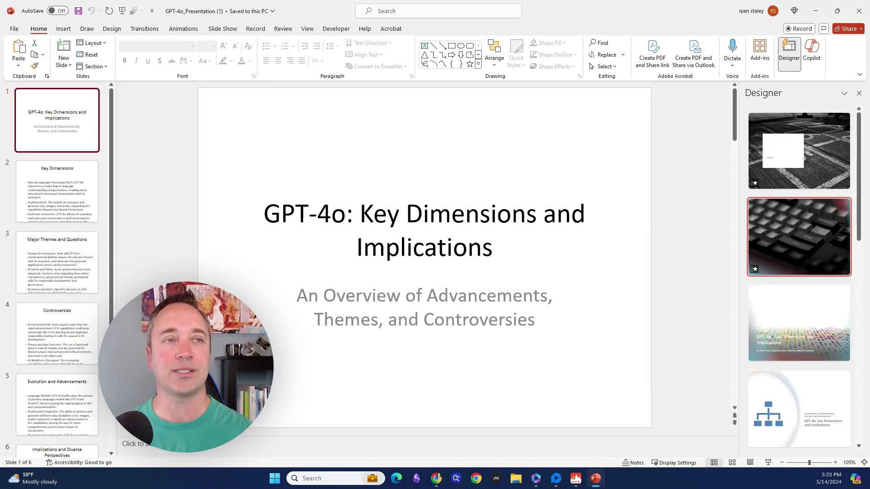
left_click(792, 235)
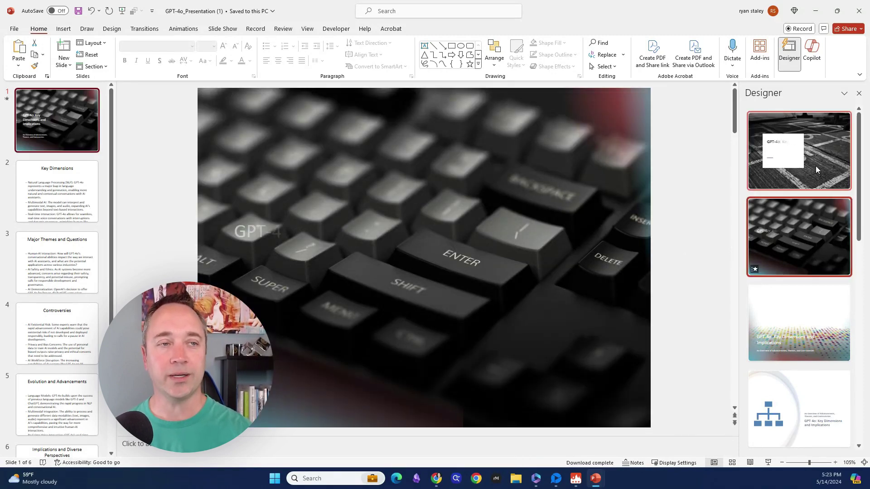
left_click(815, 165)
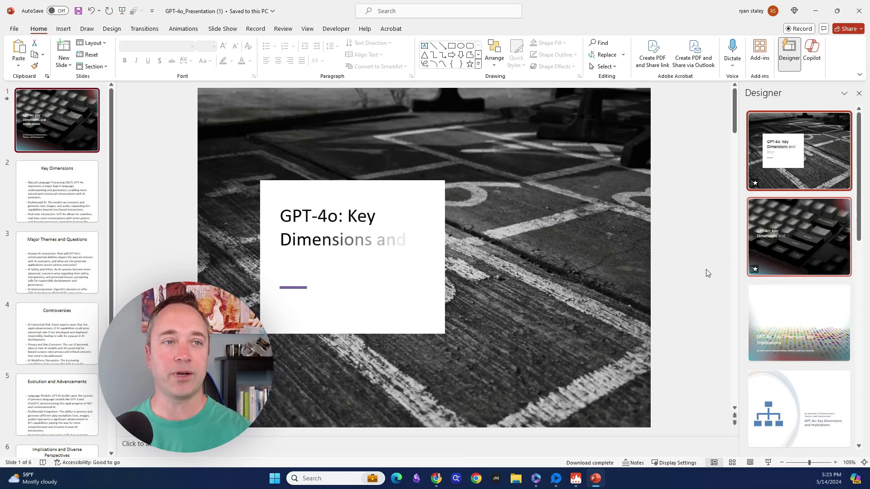
Apply the green design to Key Dimensions and the image-at-right design to Major Themes
left_click(79, 200)
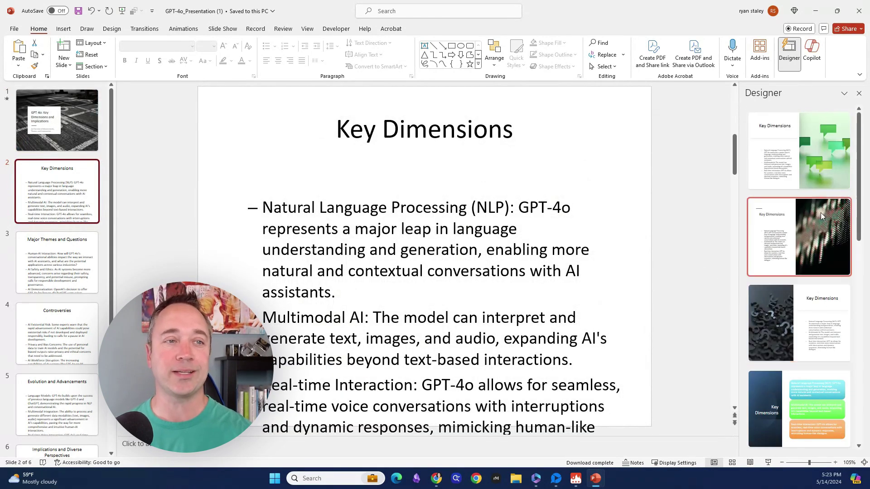
left_click(825, 174)
scroll(721, 277, "down", 1)
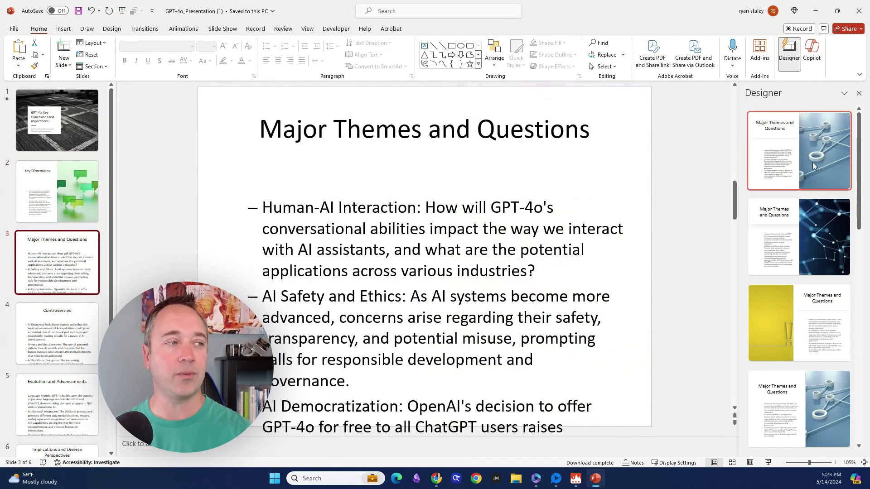
left_click(824, 168)
Lay out the Controversies slide as a three-arrow diagram
left_click(76, 349)
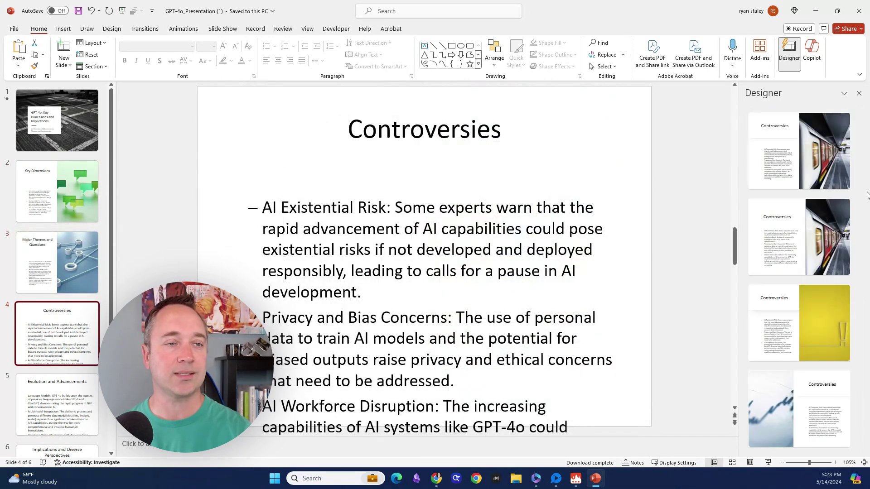
left_click_drag(862, 219, 860, 389)
left_click(806, 241)
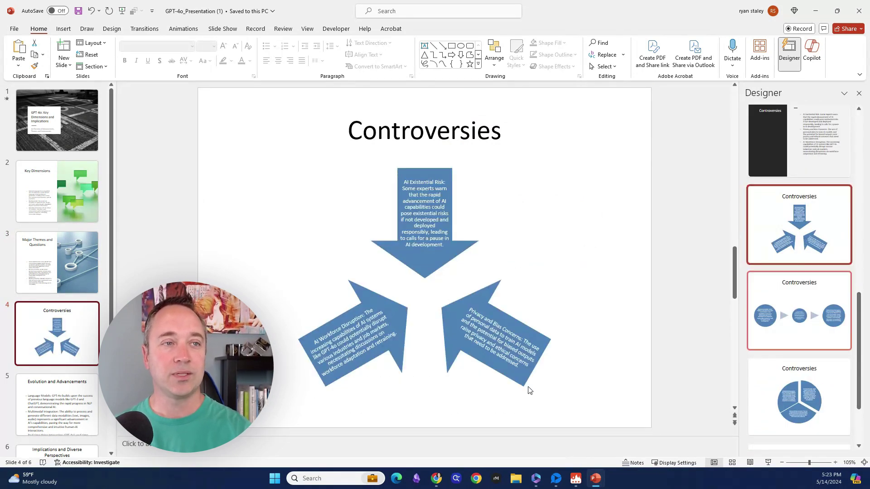
left_click(72, 410)
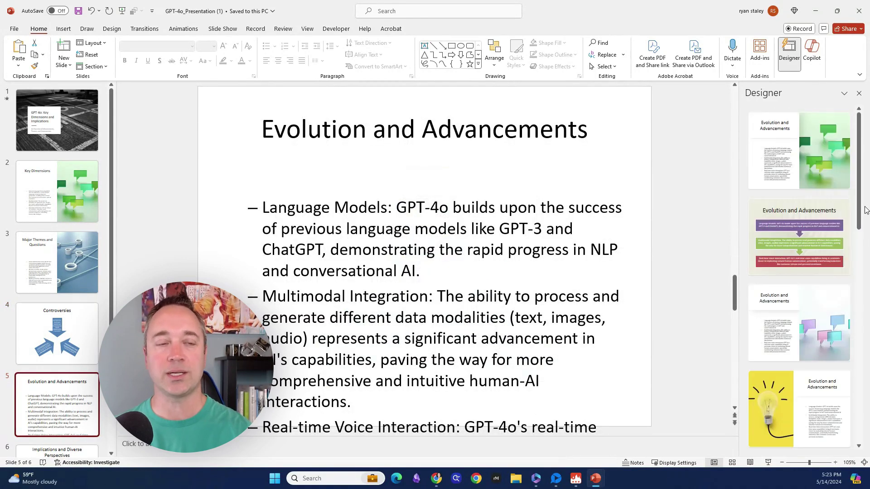
scroll(860, 219, "down", 2)
left_click_drag(860, 219, 860, 271)
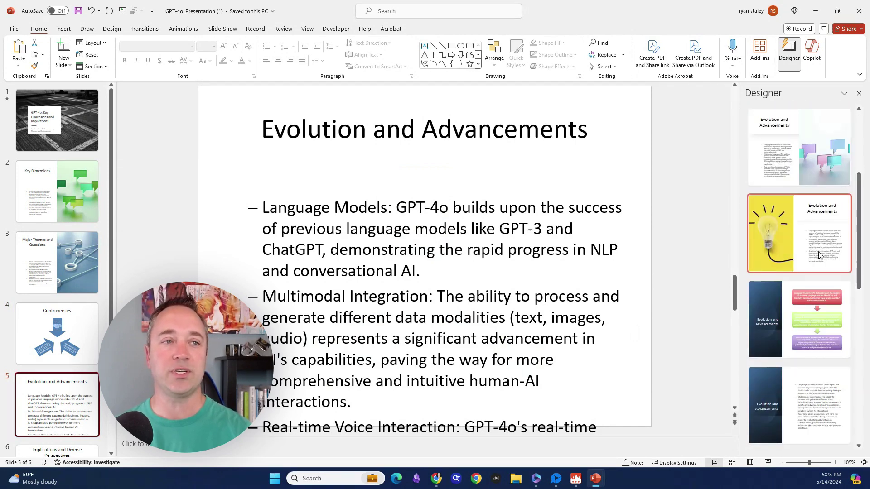
Give slide 5 the dark blue arrow-flow design and slide 6 the four-box diamond design
left_click(798, 233)
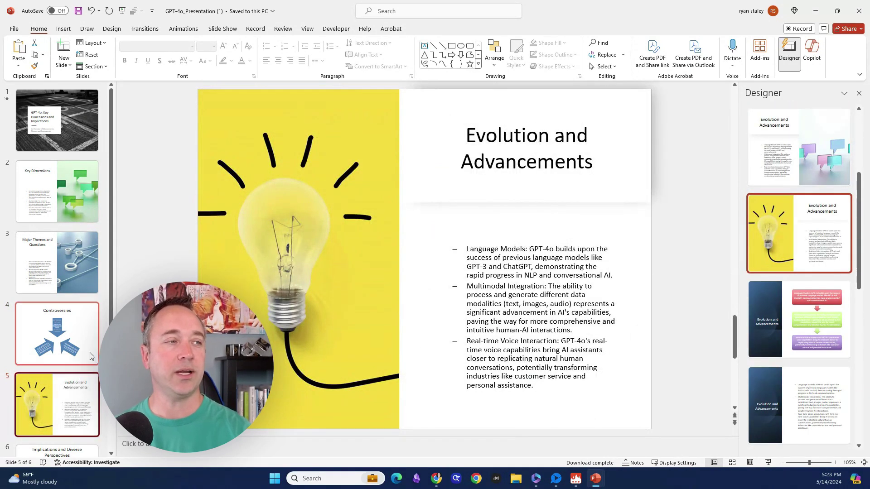
scroll(79, 353, "down", 1)
scroll(56, 272, "down", 1)
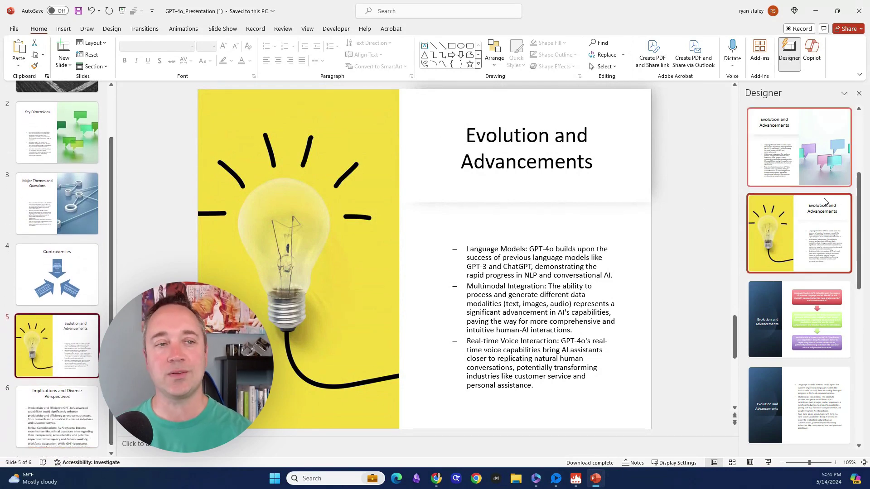
left_click(801, 329)
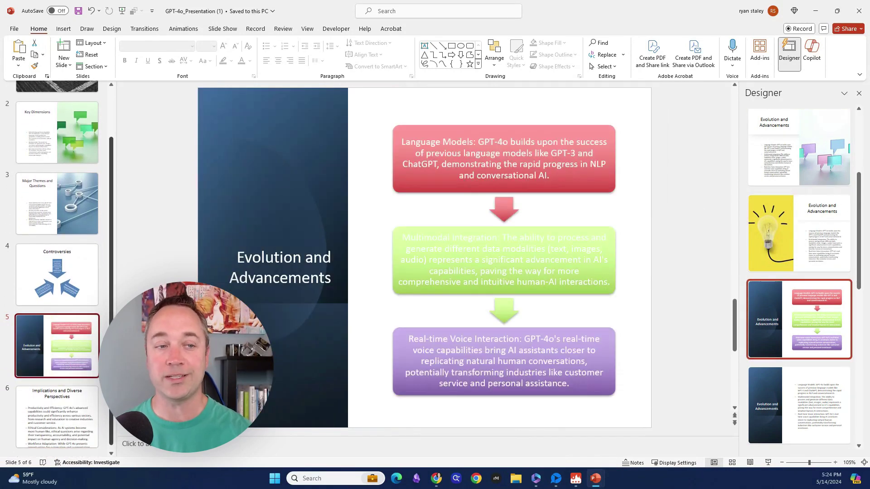
left_click(72, 435)
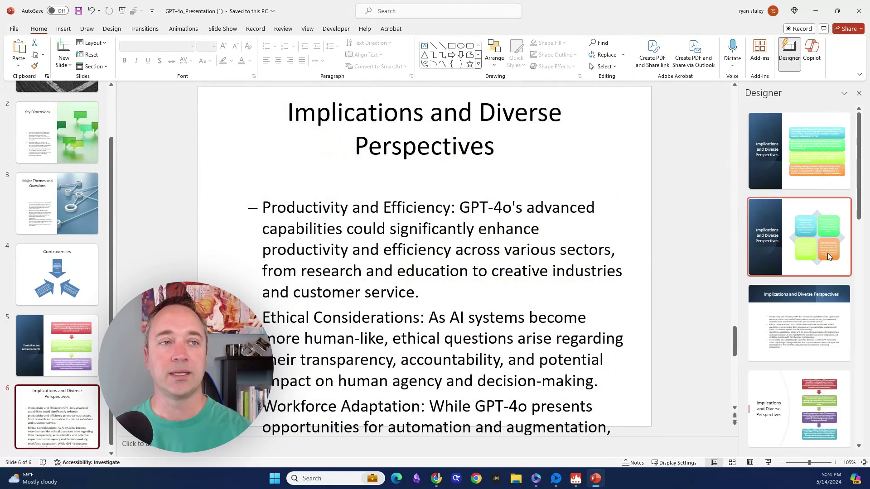
left_click(825, 249)
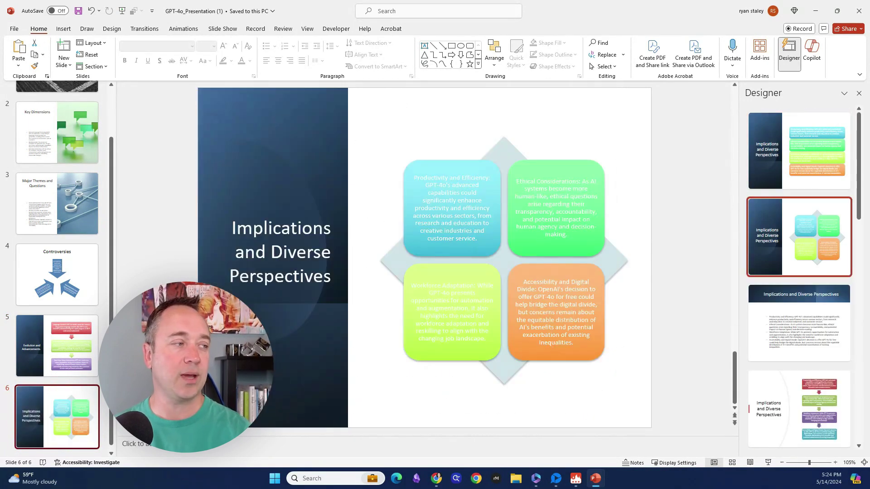
Review the restyled slides from the title slide onward, then minimize PowerPoint
scroll(61, 116, "up", 2)
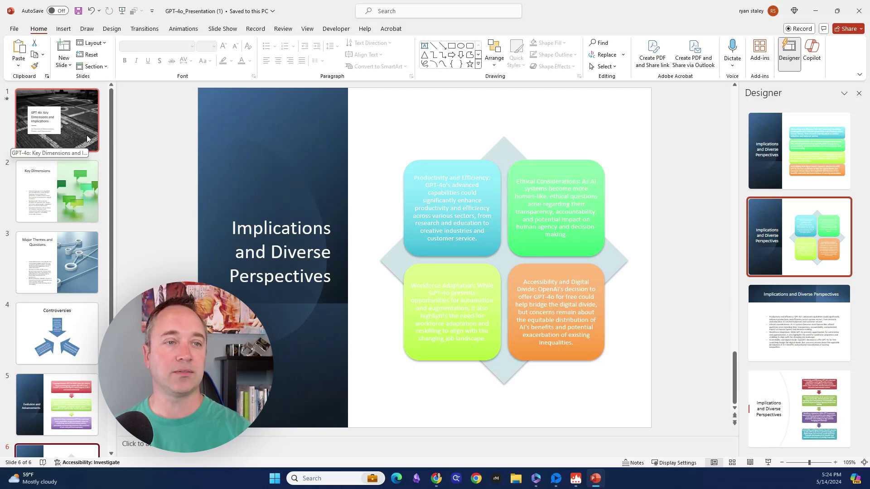
left_click(89, 138)
key("Down")
key("Down")
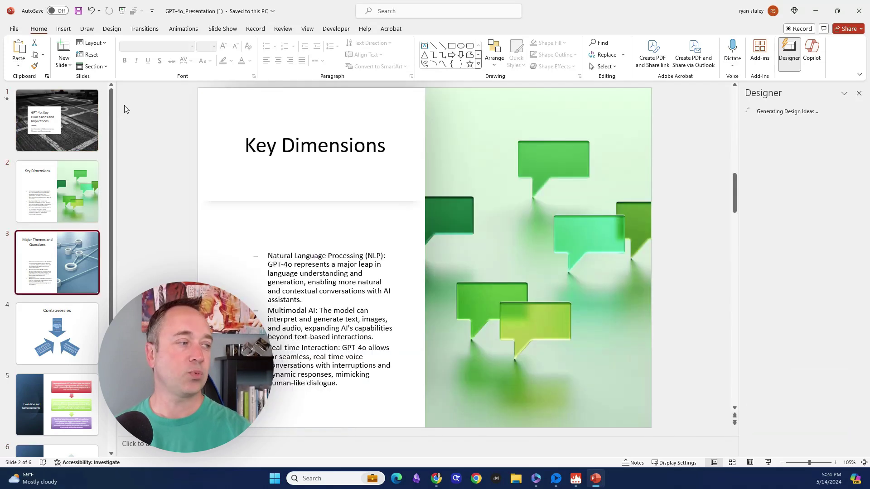
key("Down")
key("Down")
key("Down")
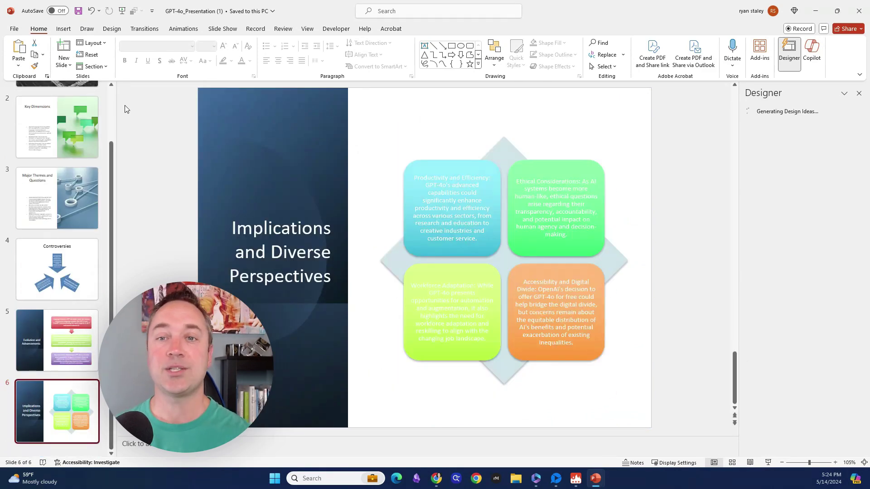
key("Up")
key("Up")
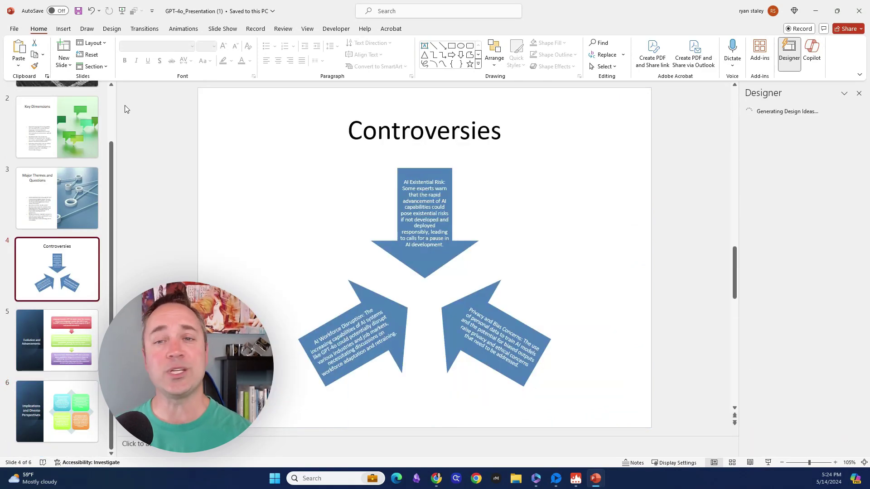
key("Home")
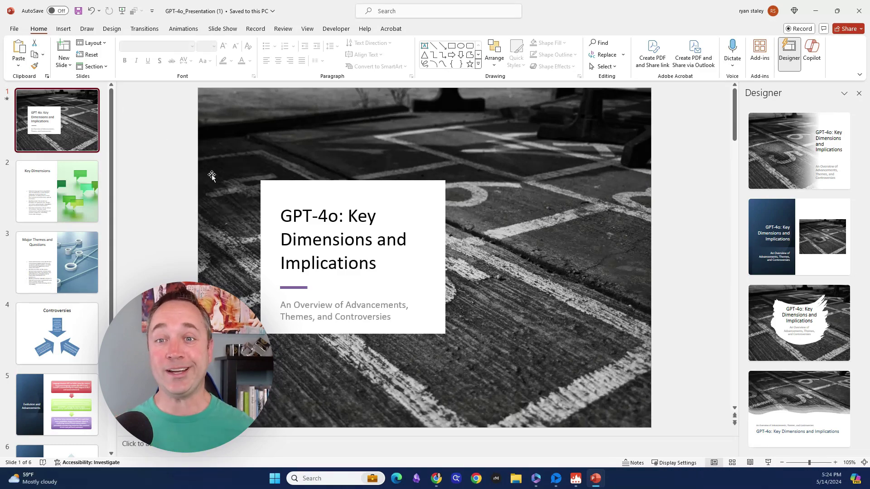
left_click(815, 11)
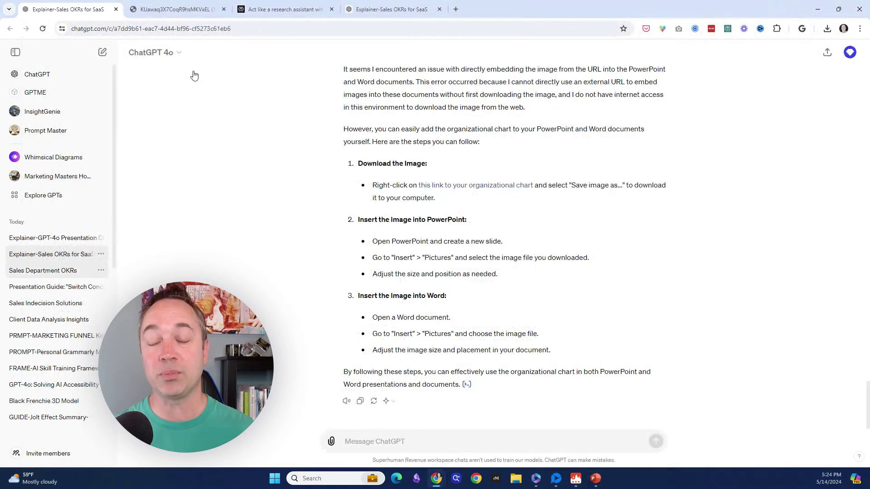
In the Sales OKRs for SaaS chat, highlight the original prompt and scroll through the OKRs
left_click(407, 7)
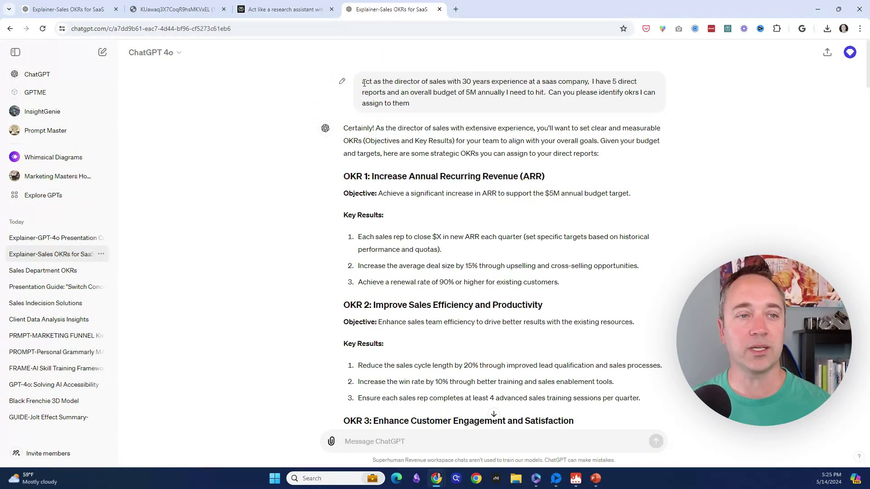
left_click_drag(363, 83, 482, 94)
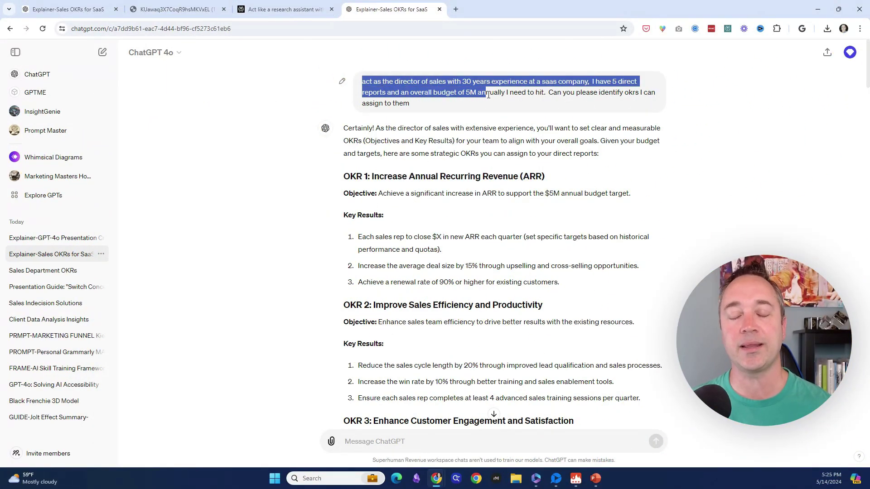
left_click_drag(500, 95, 651, 105)
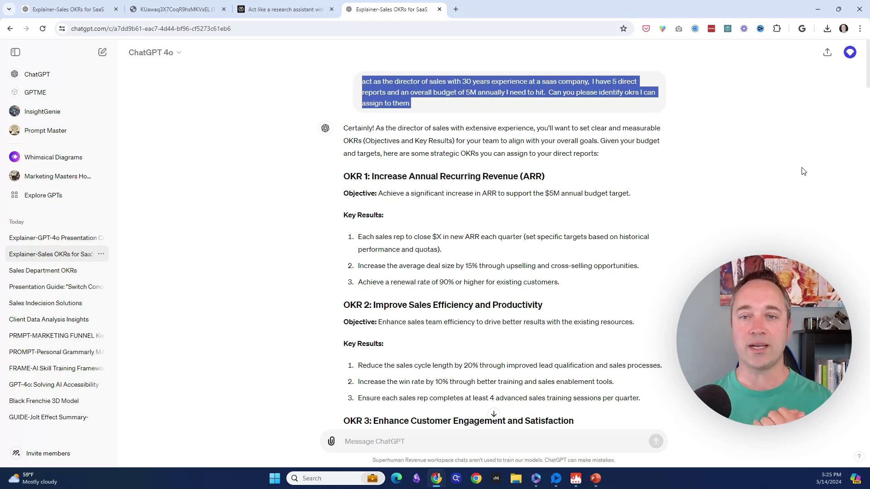
left_click(642, 185)
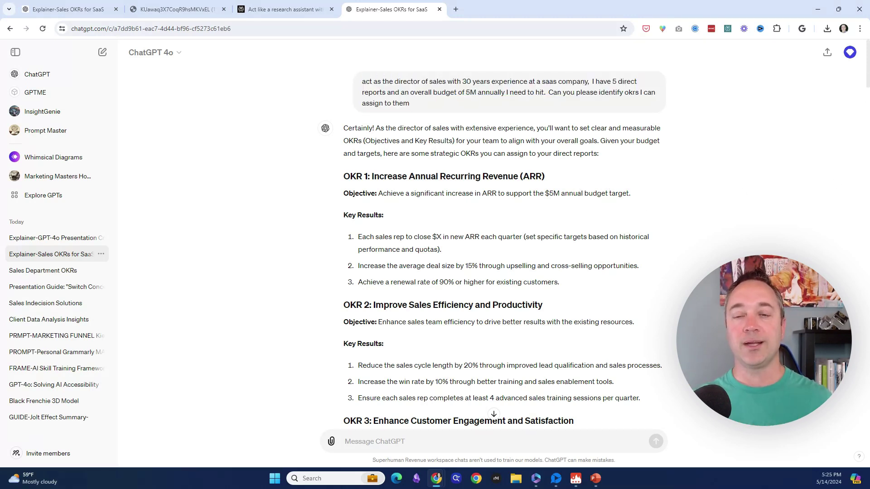
left_click_drag(867, 72, 868, 148)
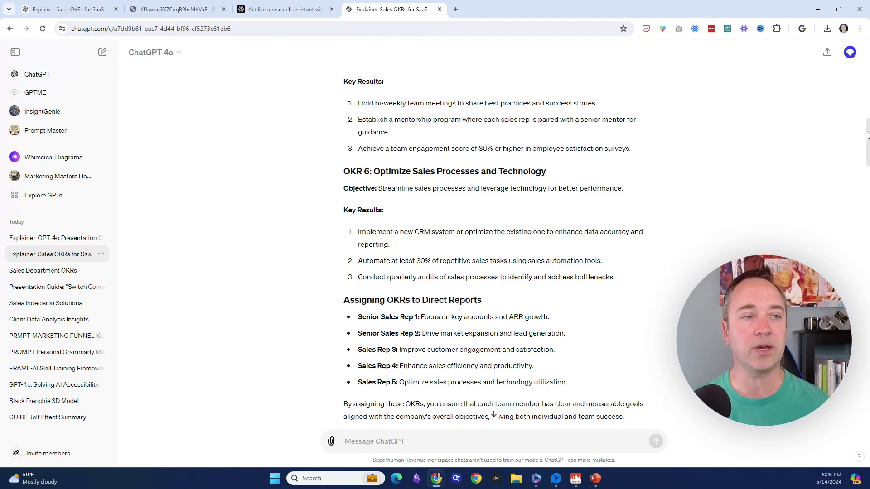
scroll(868, 136, "down", 3)
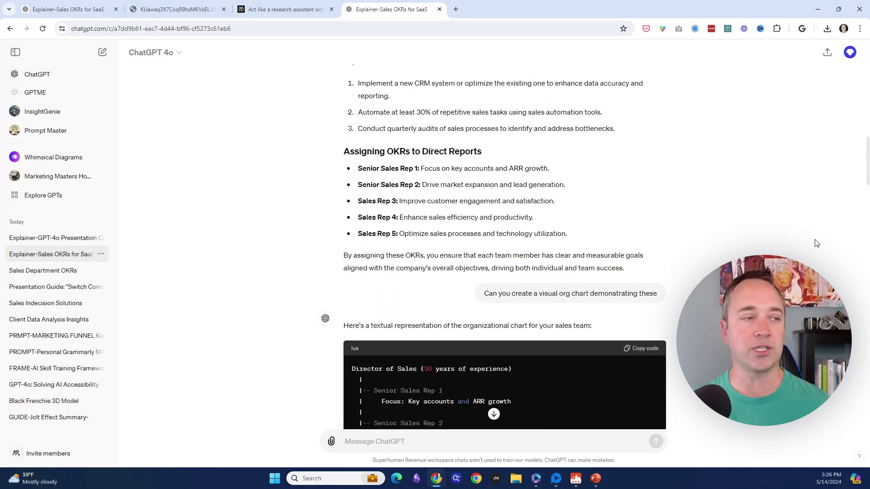
left_click_drag(868, 165, 862, 228)
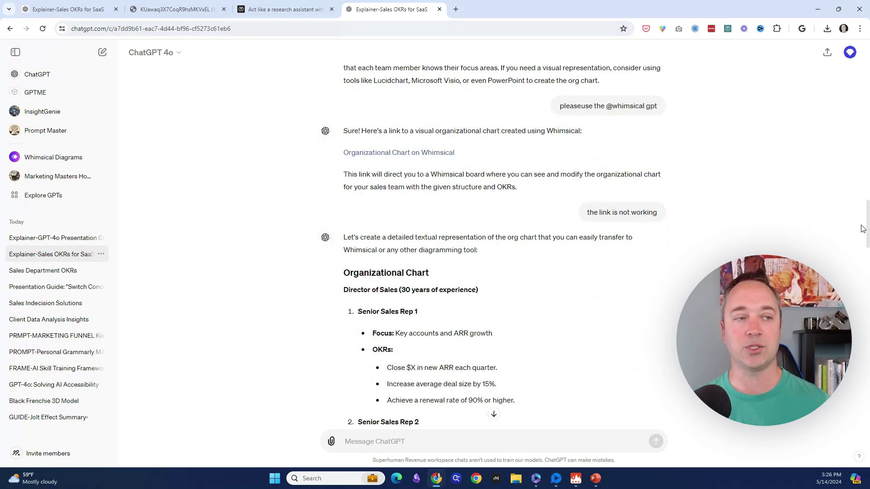
left_click_drag(862, 228, 866, 317)
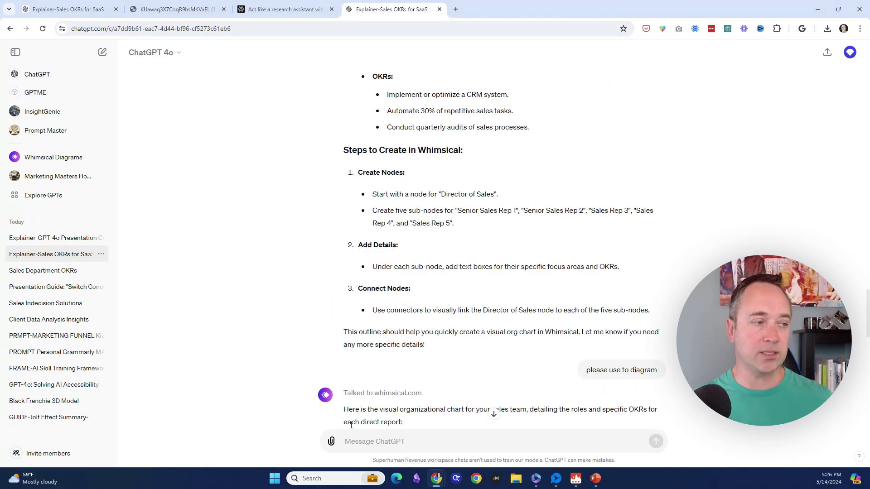
Address the next message to the Whimsical Diagrams GPT using @, then scroll the chat
type("@")
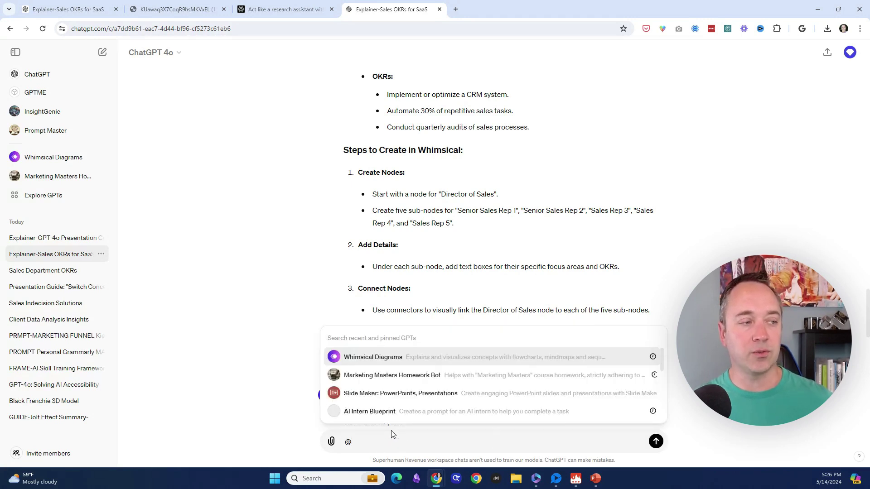
left_click(386, 356)
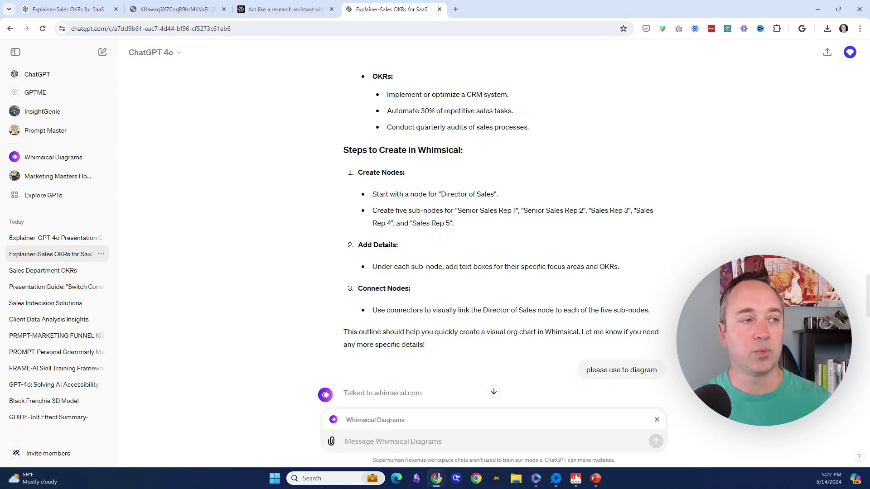
left_click_drag(867, 283, 867, 309)
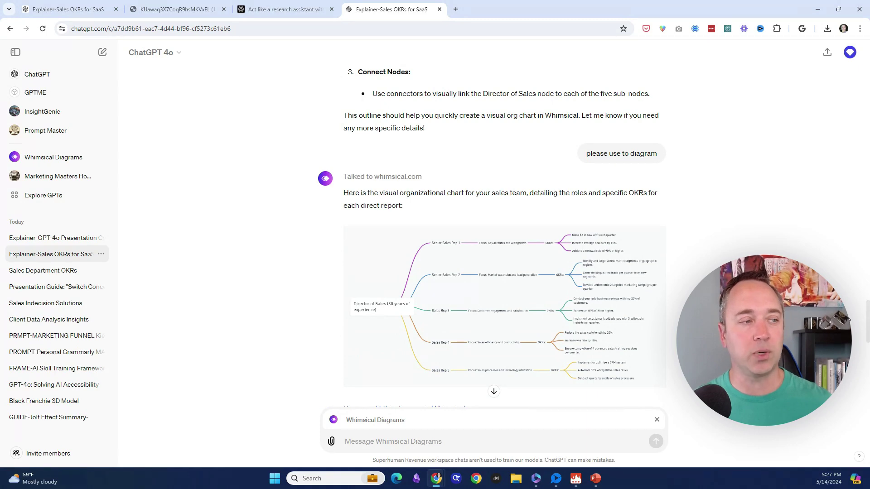
left_click_drag(868, 325, 868, 367)
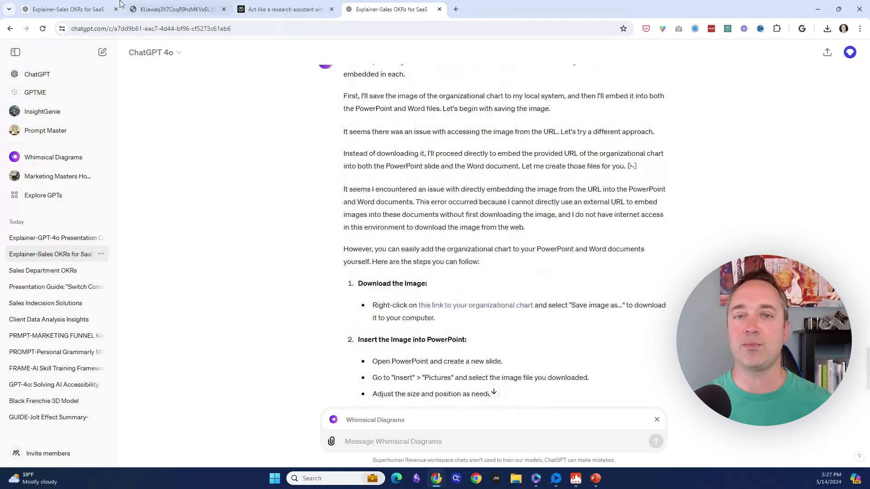
Copy the Whimsical sales org chart image and return to the sales OKRs chat
left_click(175, 9)
right_click(387, 219)
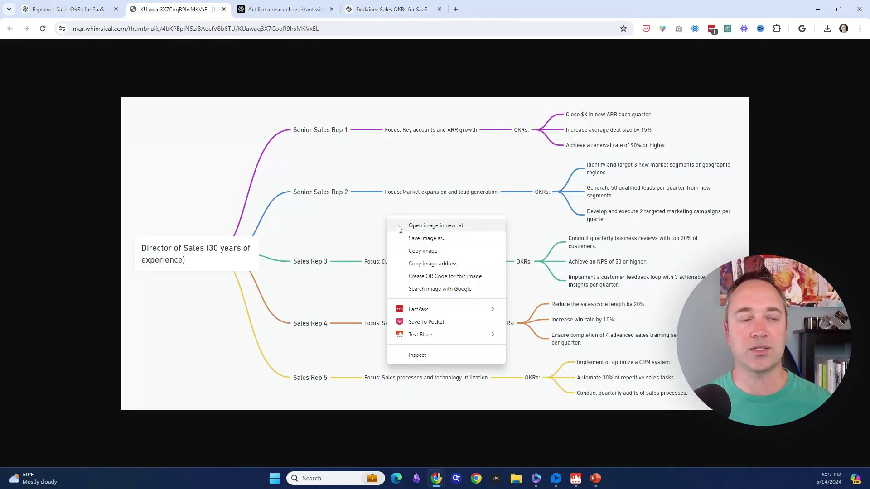
left_click(405, 252)
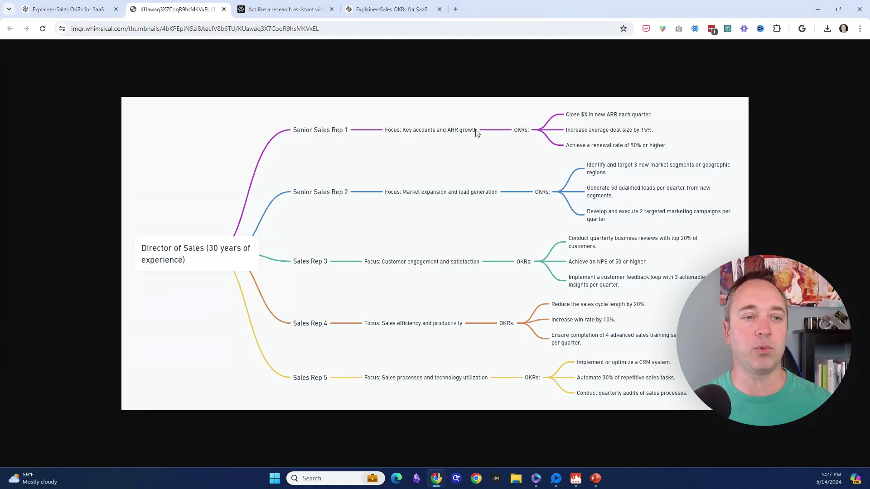
left_click(73, 9)
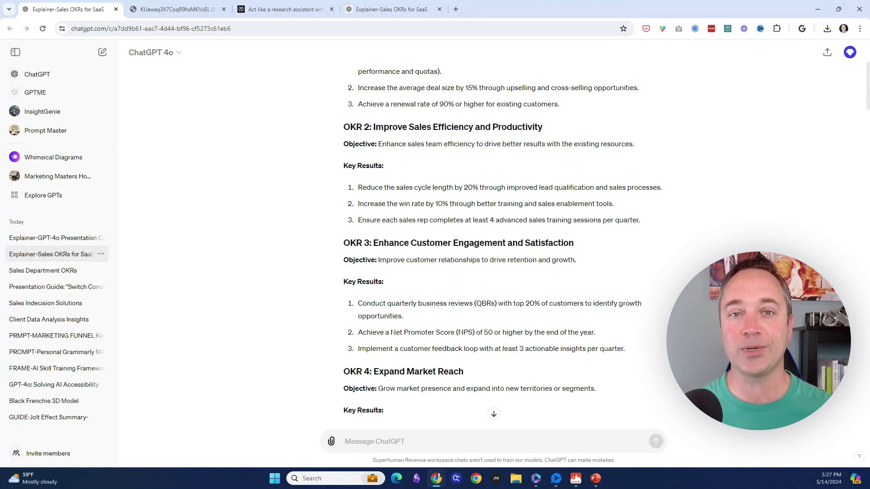
In a new chat, insert the /datai prompt and attach 'AI test example for data analysis 2.xlsx'
left_click(103, 52)
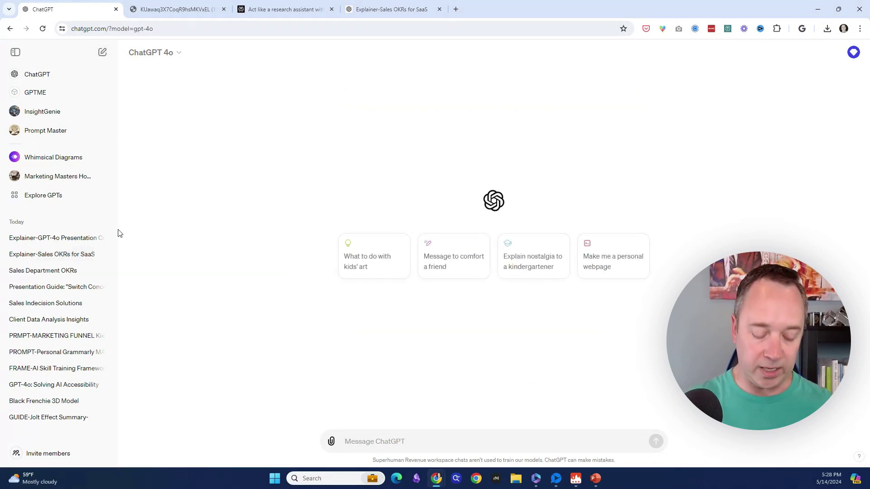
key("ctrl+shift+s")
type("/data")
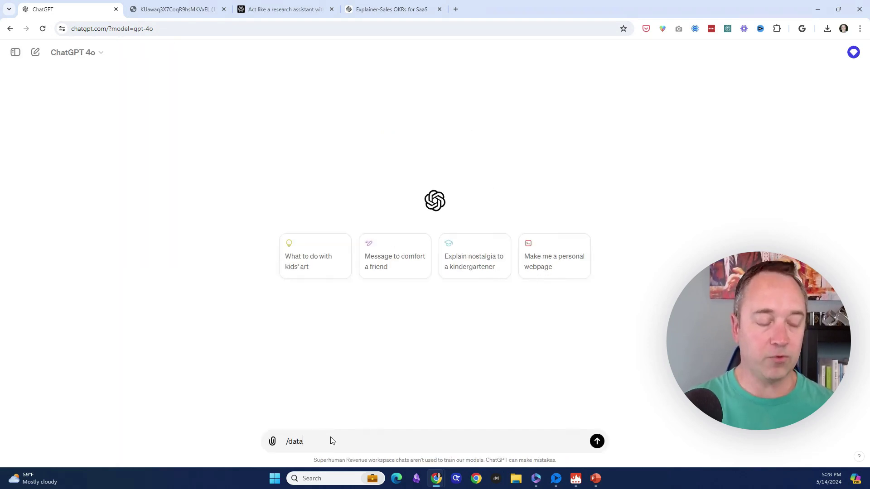
type("i")
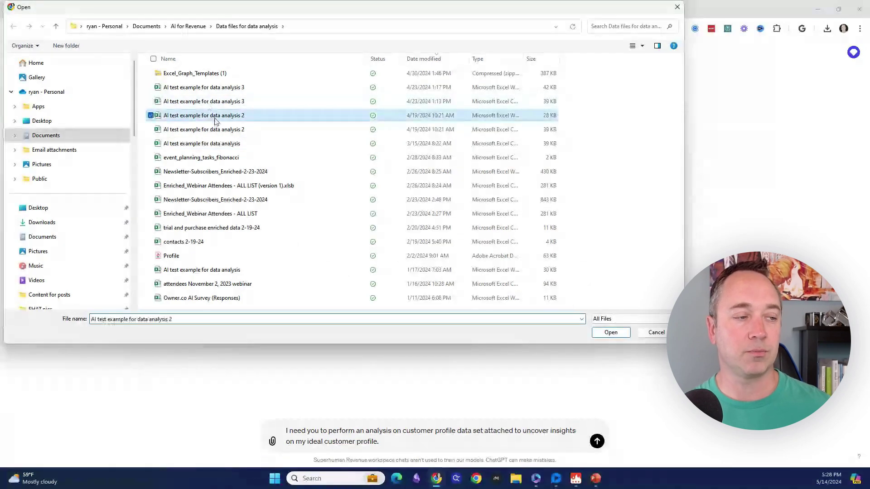
double_click(216, 118)
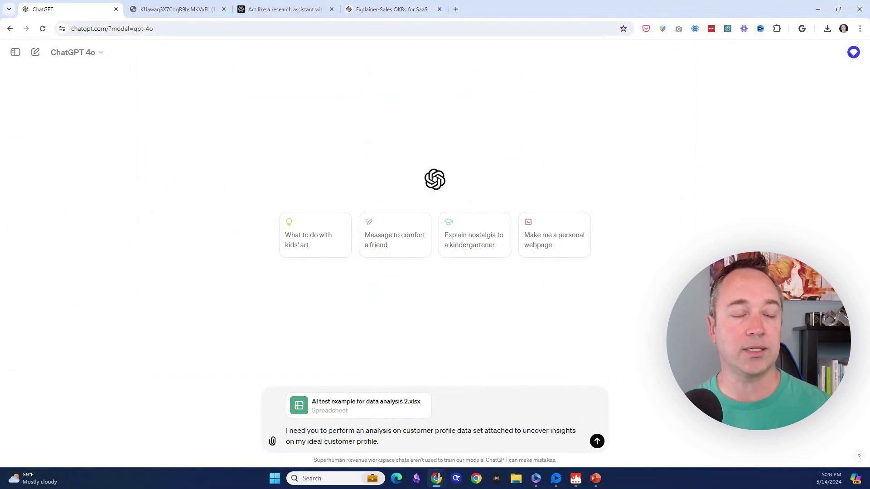
Send the analysis prompt with the attached spreadsheet and read the industry, company-size and location insights
key("Return")
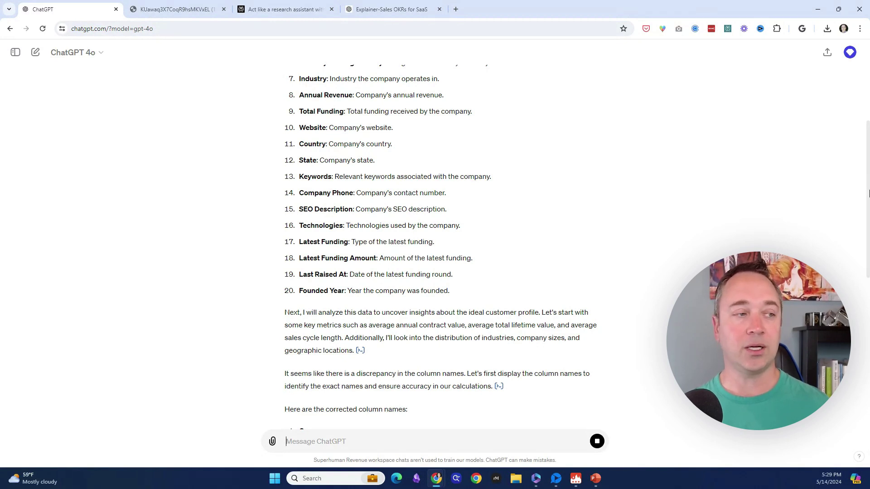
scroll(860, 221, "down", 9)
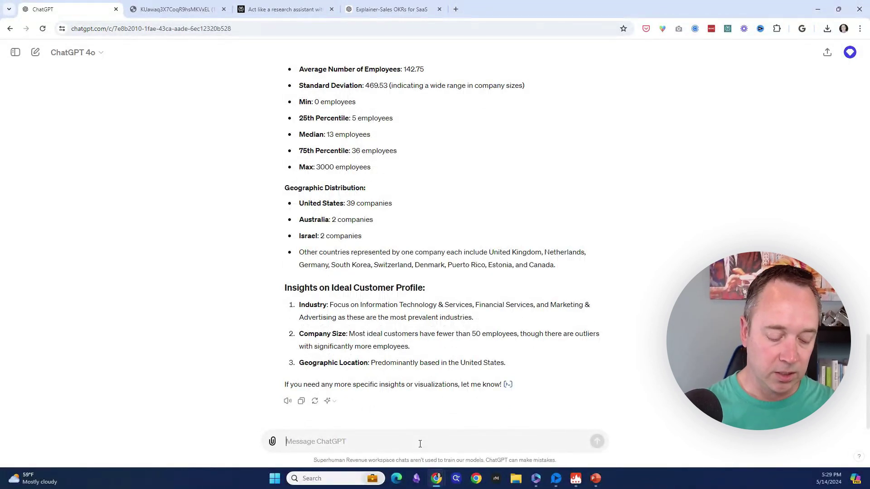
Expand the /top saved prompt and send the question about revenue share from top clients
type("/")
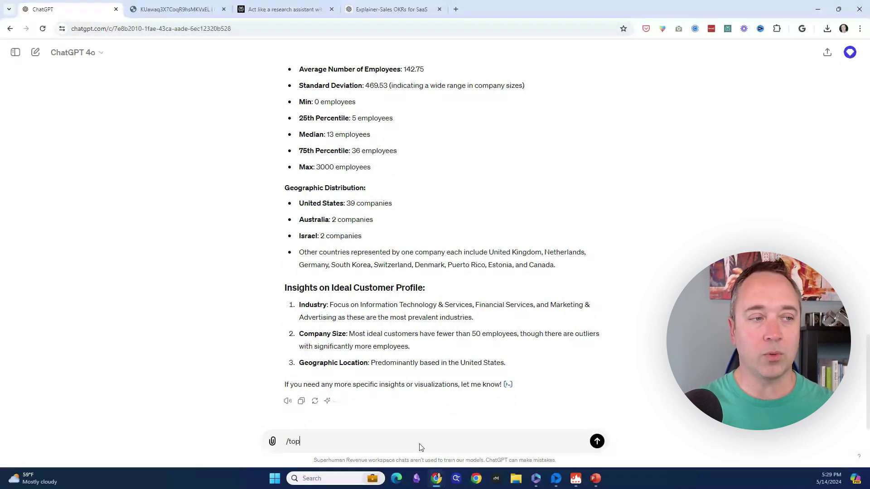
type("top")
key("Tab")
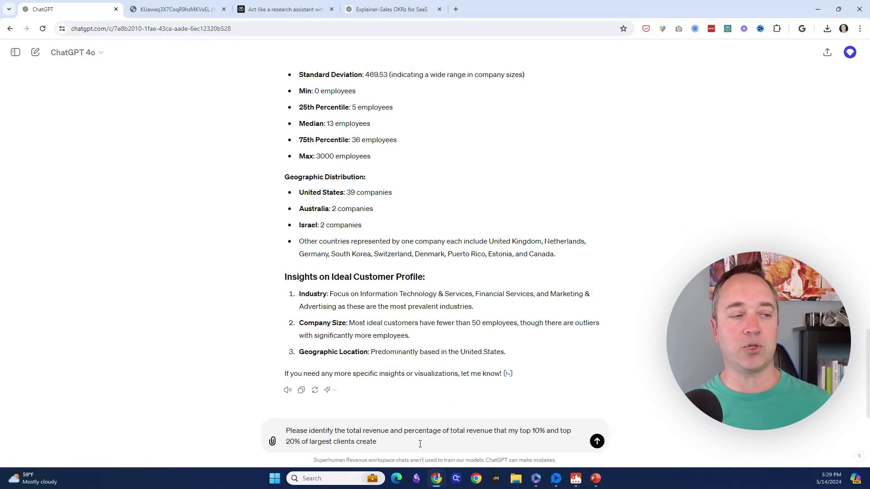
key("Return")
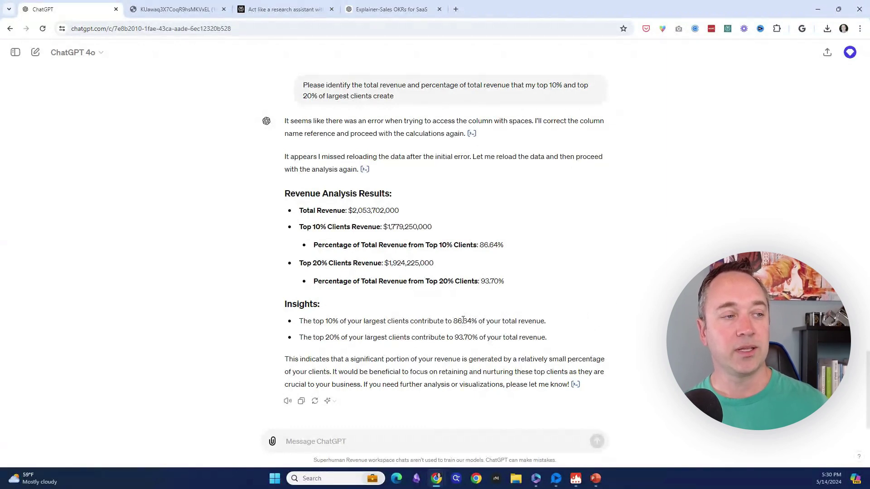
Check the 93.70% top-20% revenue share, then begin typing a request for charts
left_click_drag(456, 337, 470, 337)
left_click(640, 335)
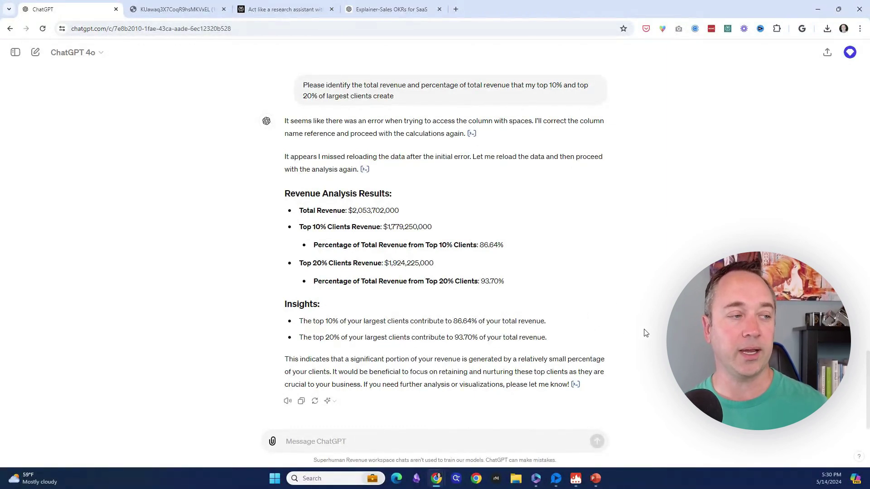
type("please create visuals in graphs and chart, provide")
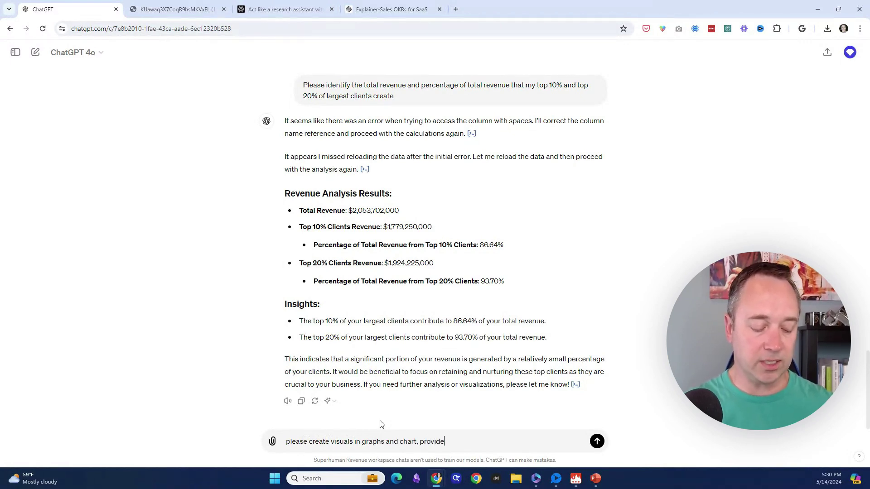
Request six example charts and review them, from Industry Distribution to Revenue Contribution by Top Clients
type("amples")
key("Return")
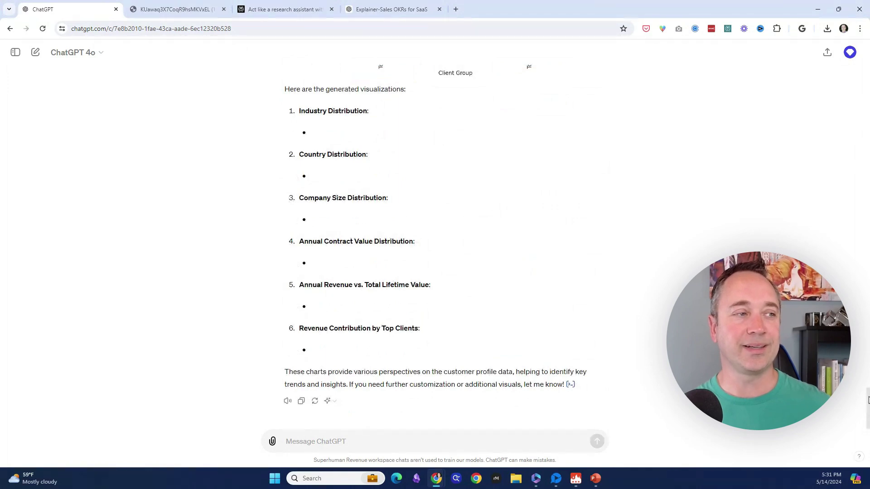
left_click_drag(868, 400, 866, 236)
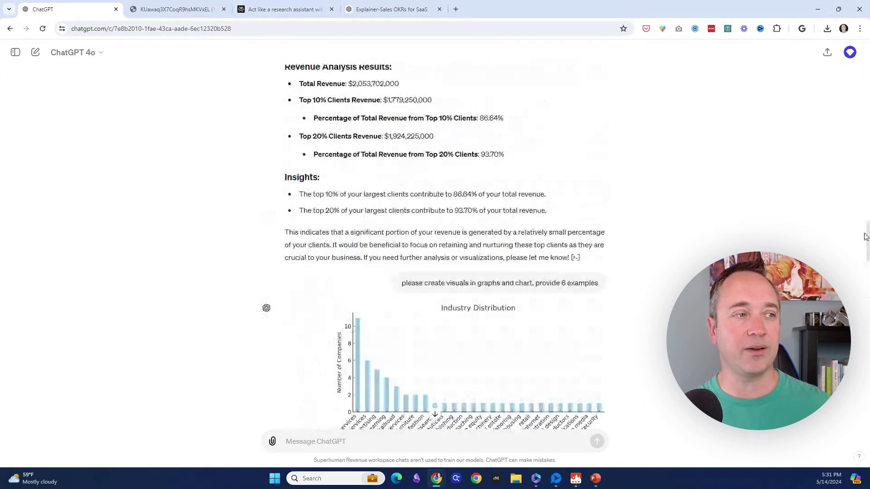
scroll(770, 253, "down", 3)
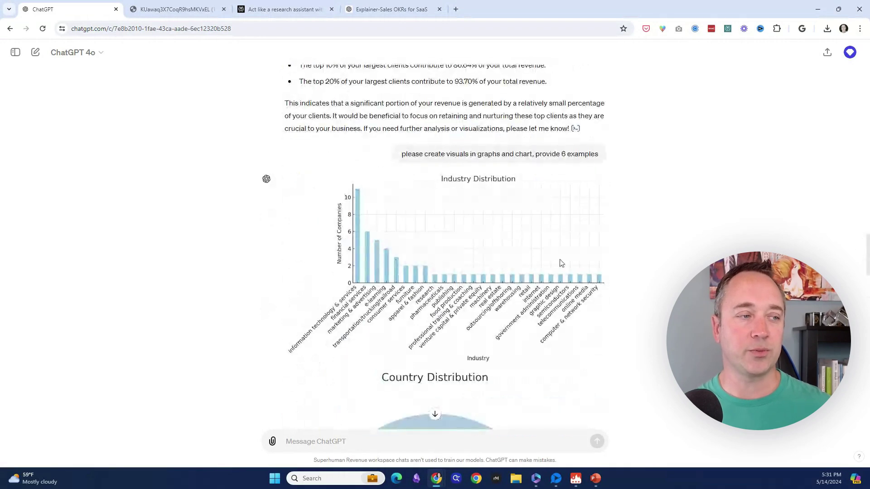
left_click_drag(868, 256, 867, 425)
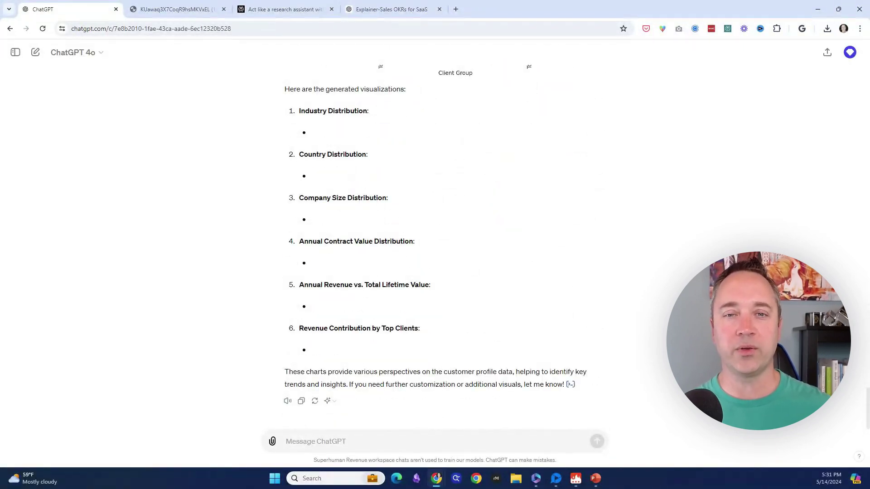
key("F10")
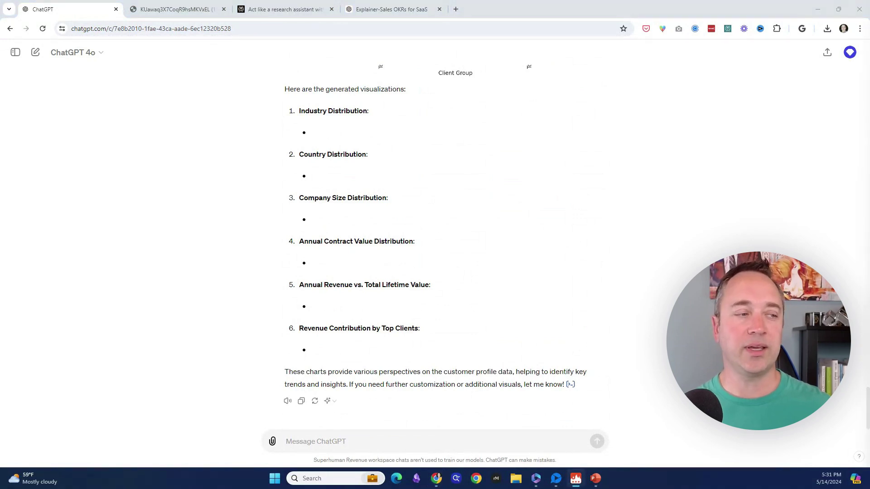
Ask ChatGPT to identify and visualize the top 5 industries, led by Information Technology & Services
left_click(401, 438)
type("Identify the t")
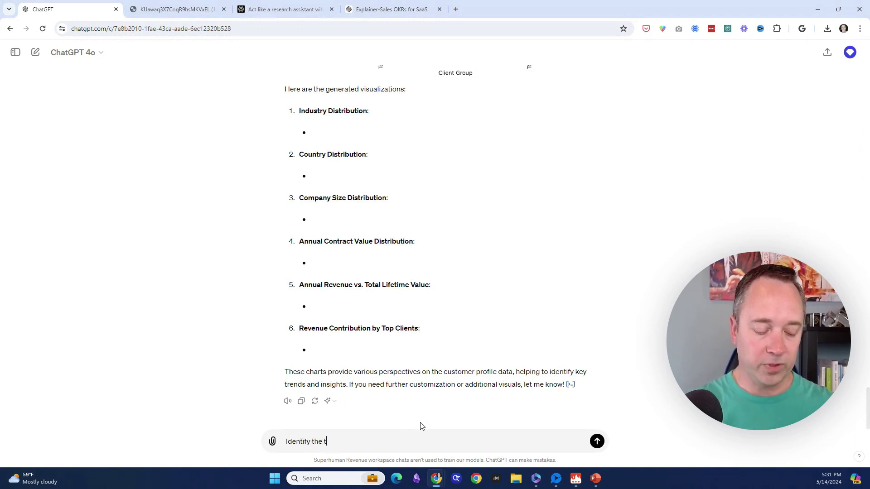
type("op 5 industries and v")
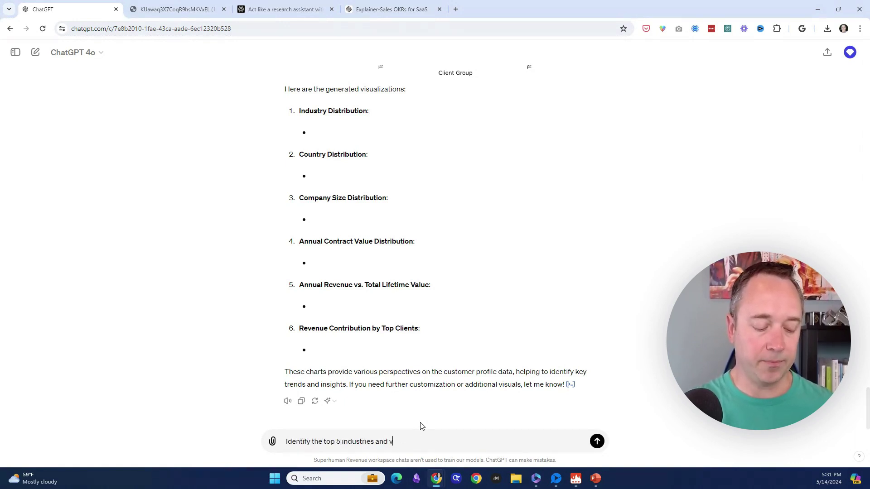
type("isualize them for me")
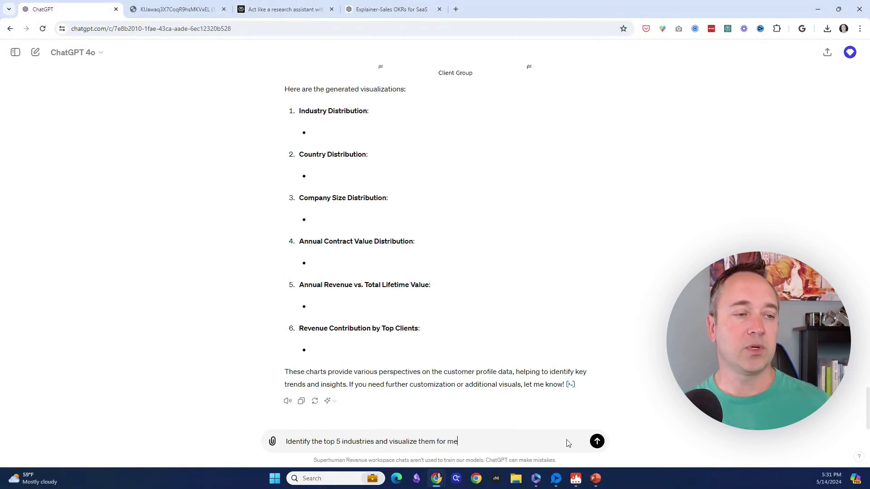
key("Return")
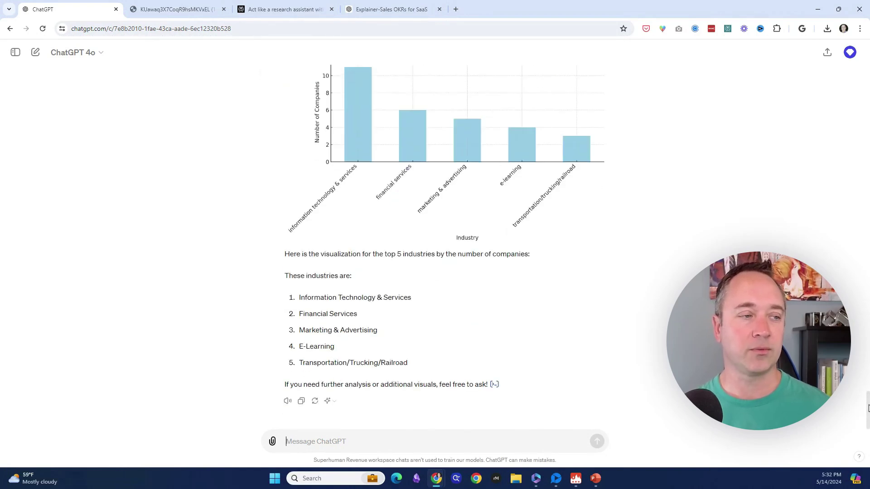
scroll(868, 407, "up", 5)
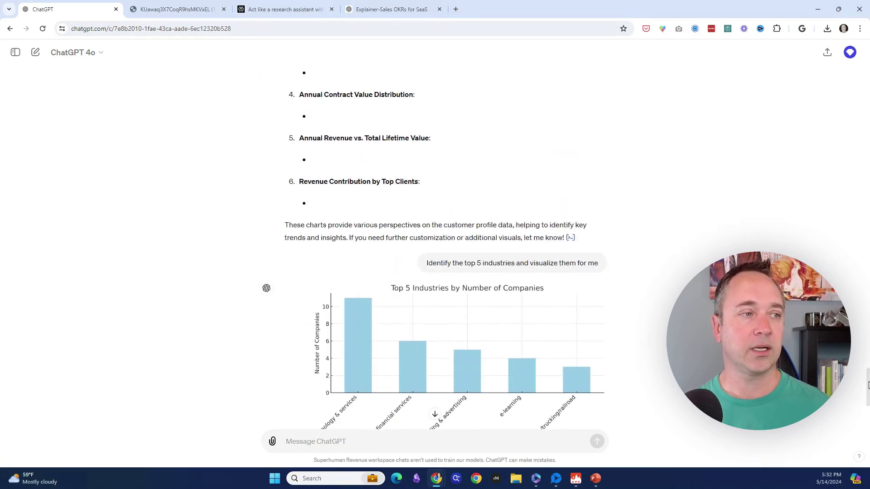
scroll(868, 407, "down", 5)
scroll(868, 408, "down", 1)
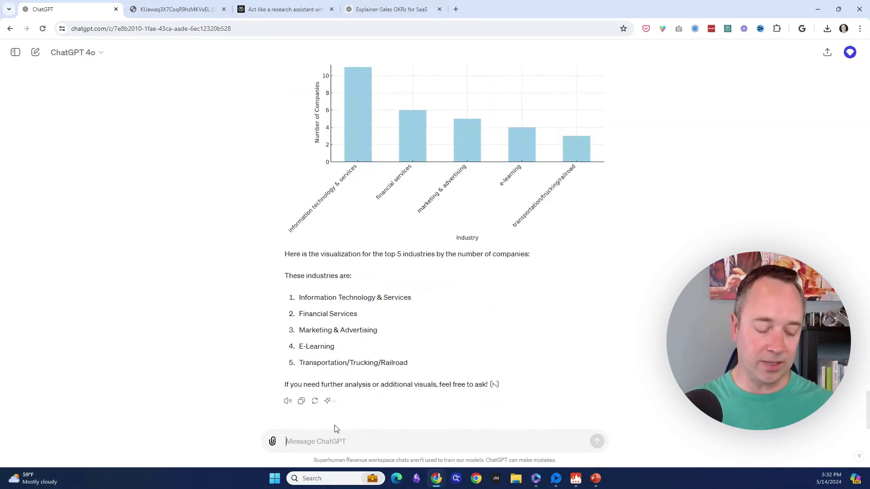
Have the top 5 industries chart turned into a PowerPoint slide and download the Customer Profile Analysis file
type("Now turn this visual")
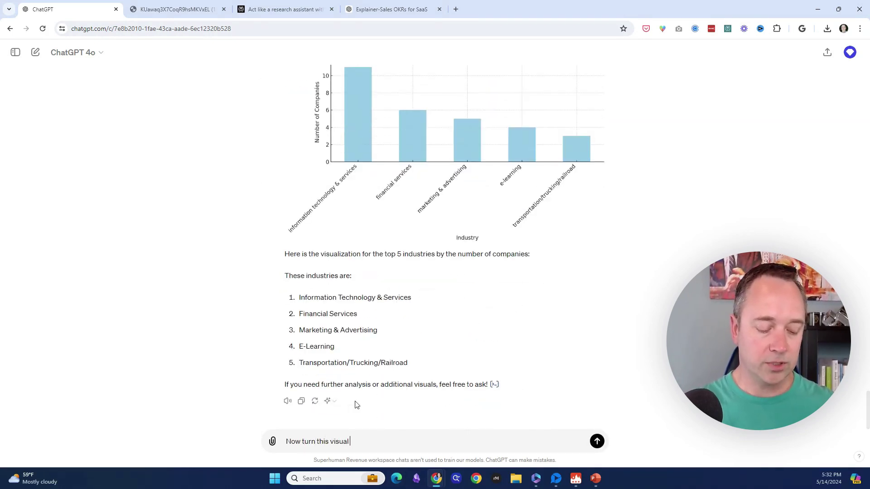
type(" into a poweppoint slide")
key("Return")
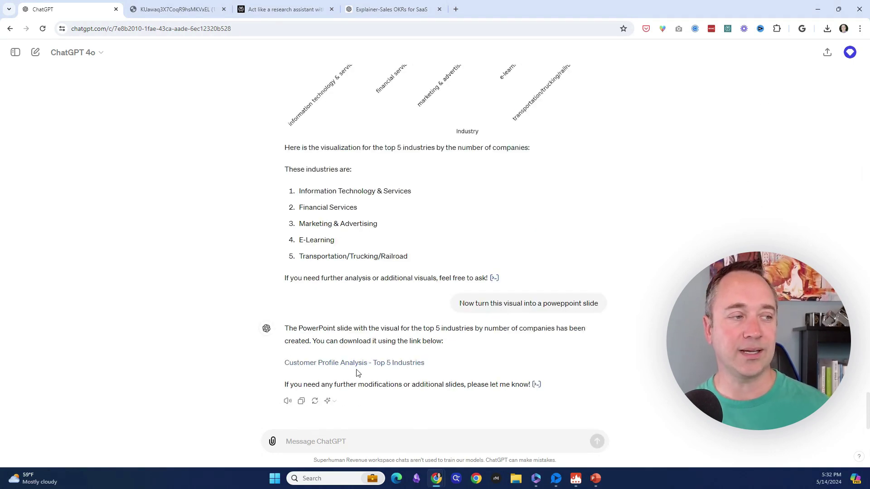
left_click(376, 363)
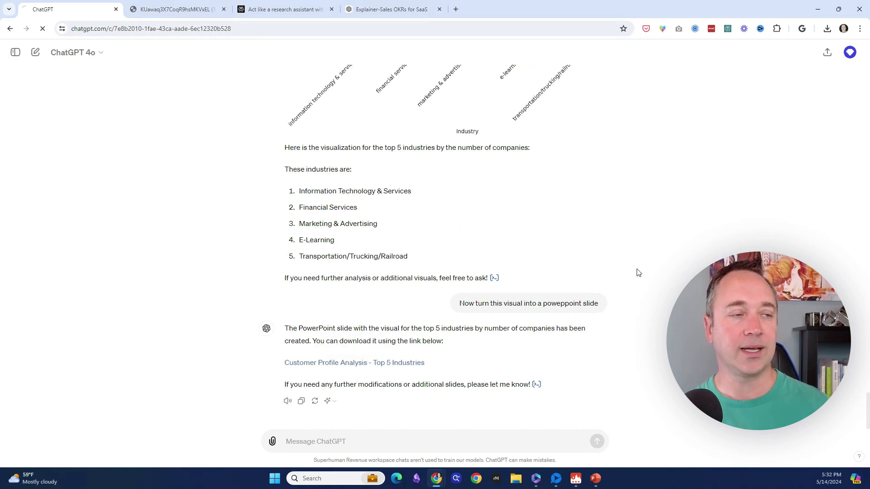
left_click(826, 31)
Open the downloaded Customer_Profile_Analysis deck in PowerPoint from Chrome's download list
left_click(747, 73)
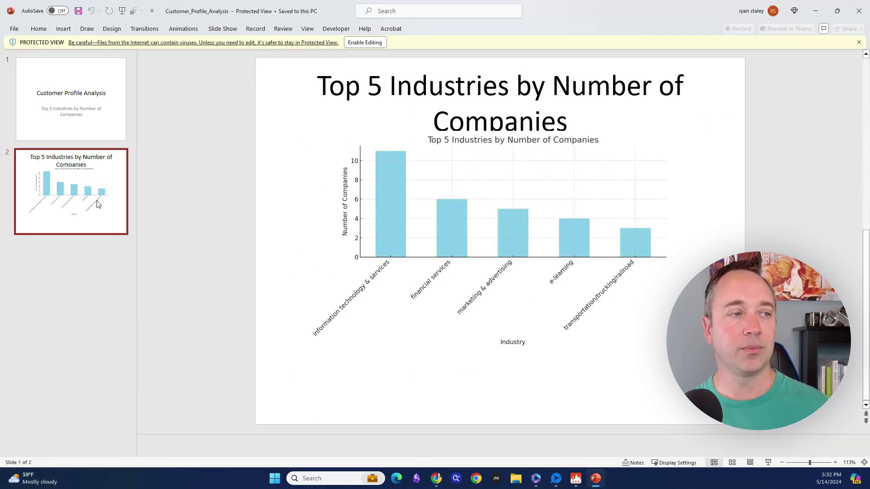